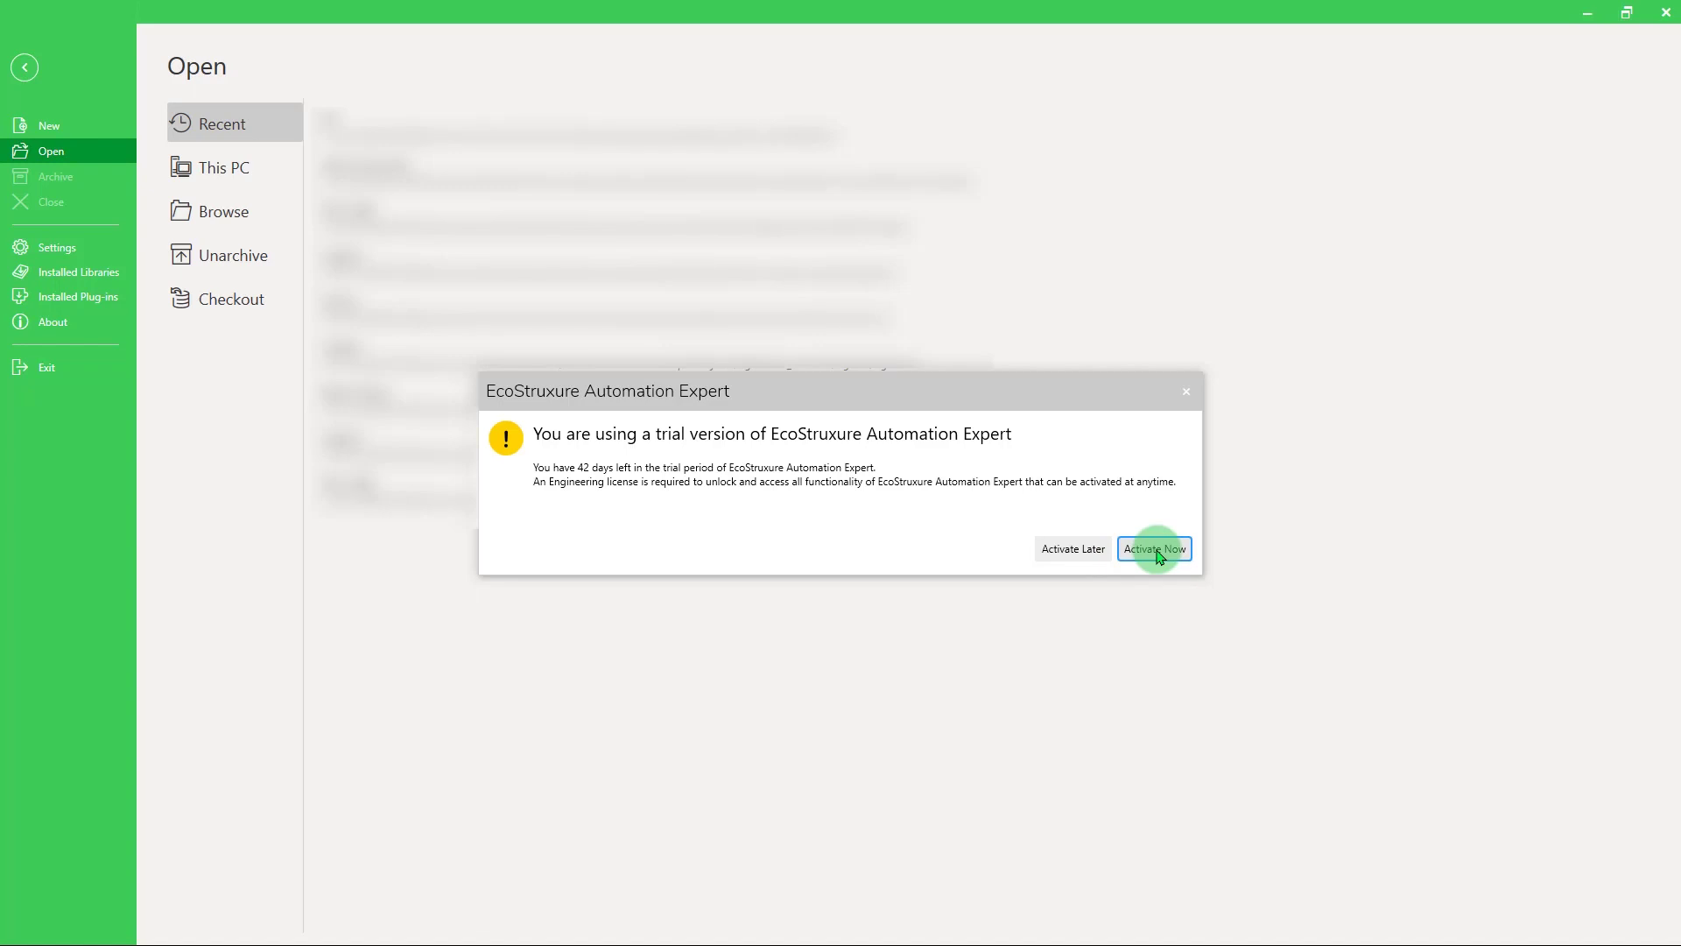
Step: Start activation from the trial notice, cancel to the license list, and close License Manager
click(1156, 550)
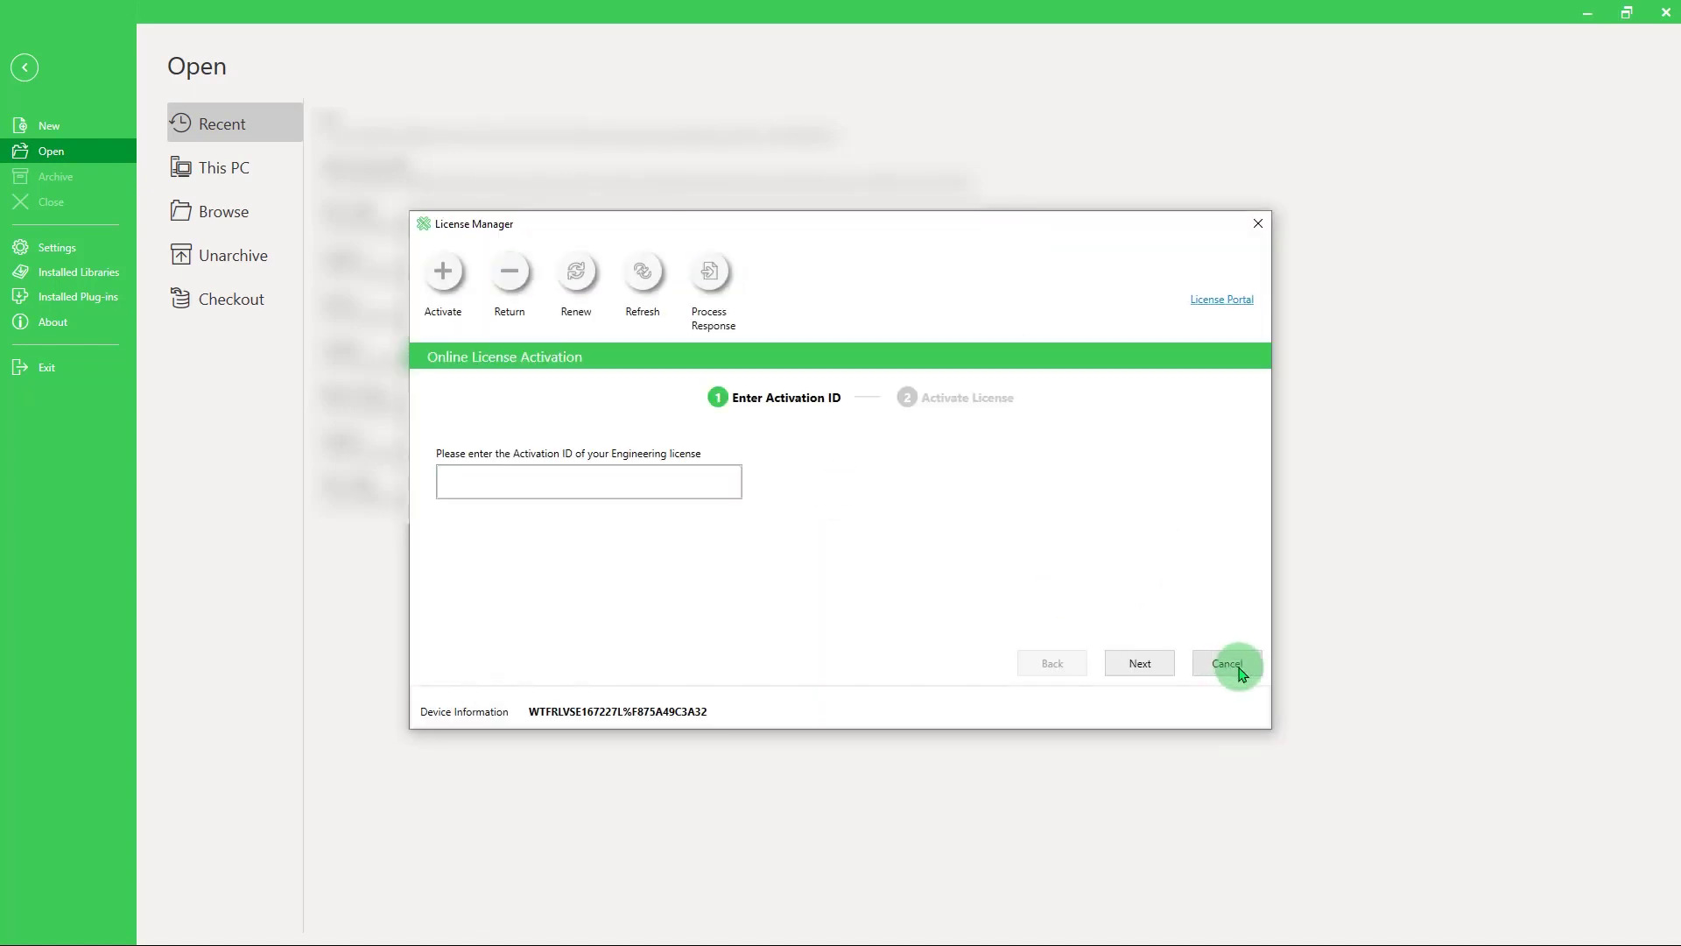
click(1245, 673)
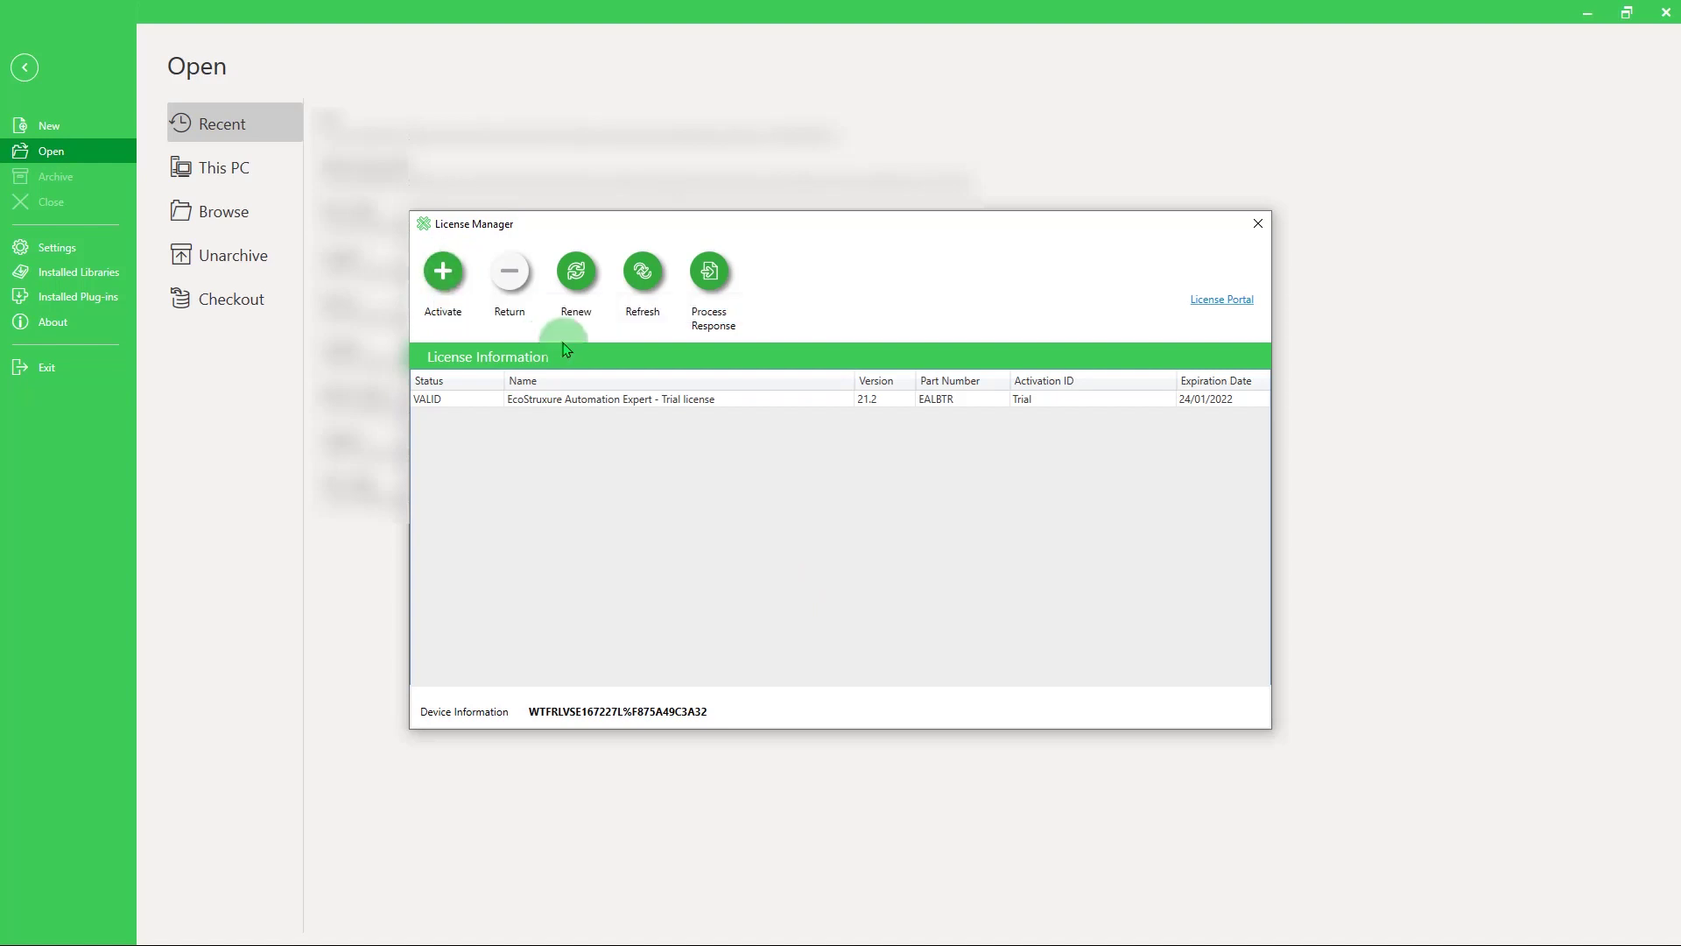
click(1258, 224)
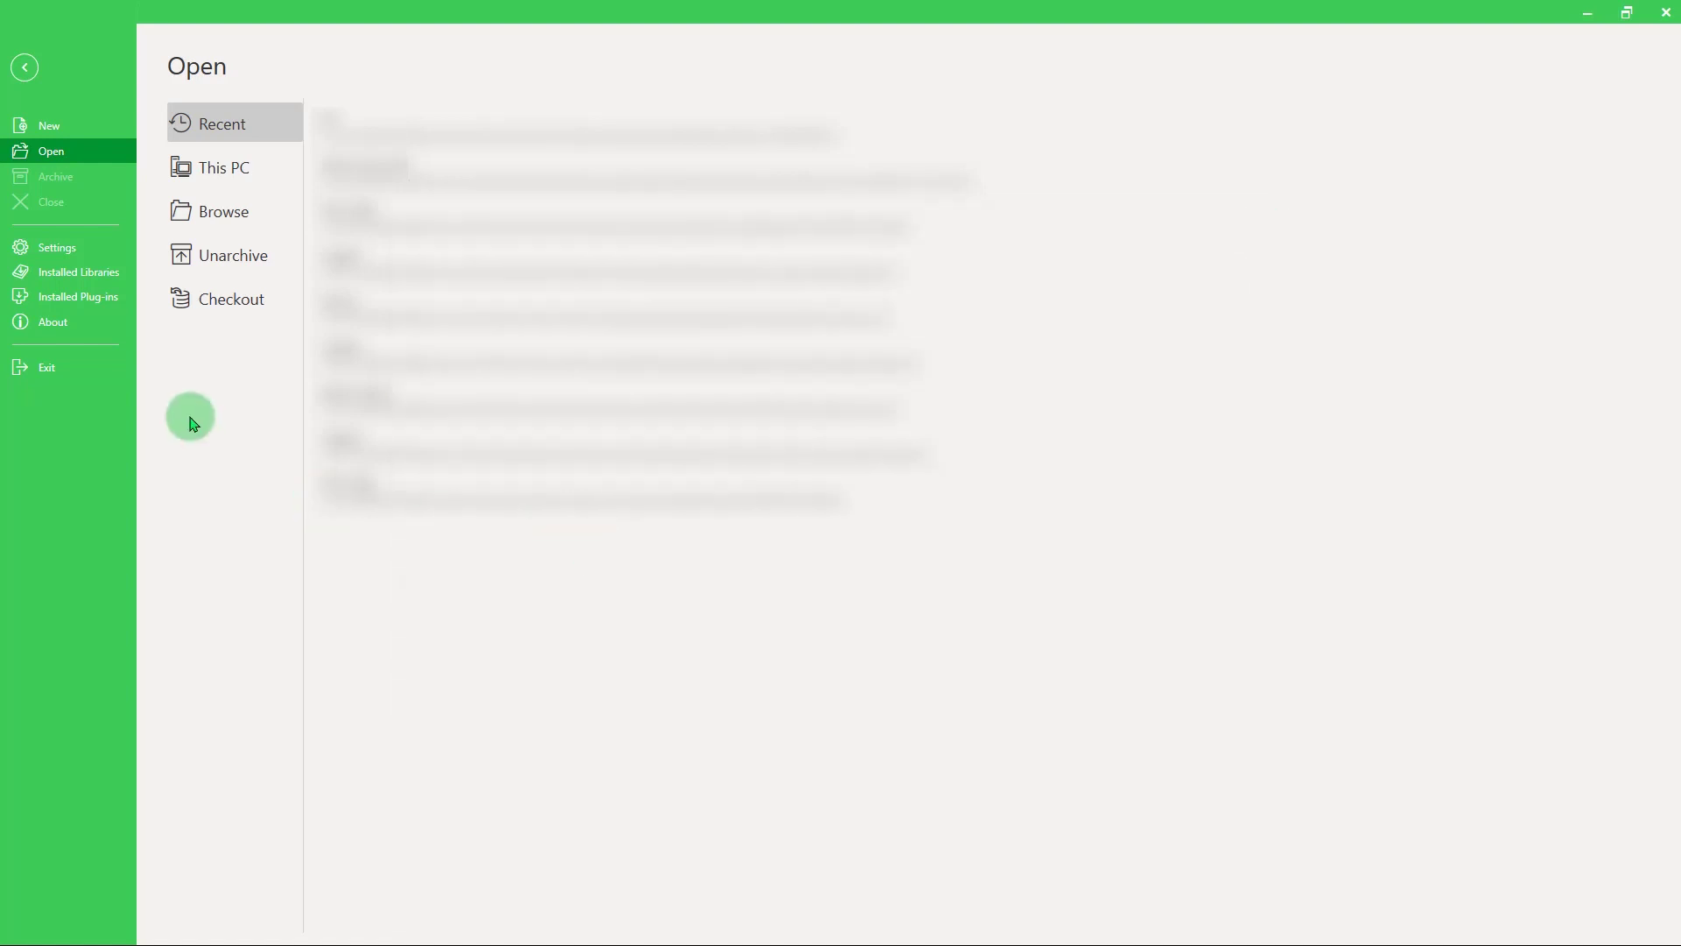
Step: Start activation from the About page, then cancel to view the license list
click(105, 322)
click(333, 299)
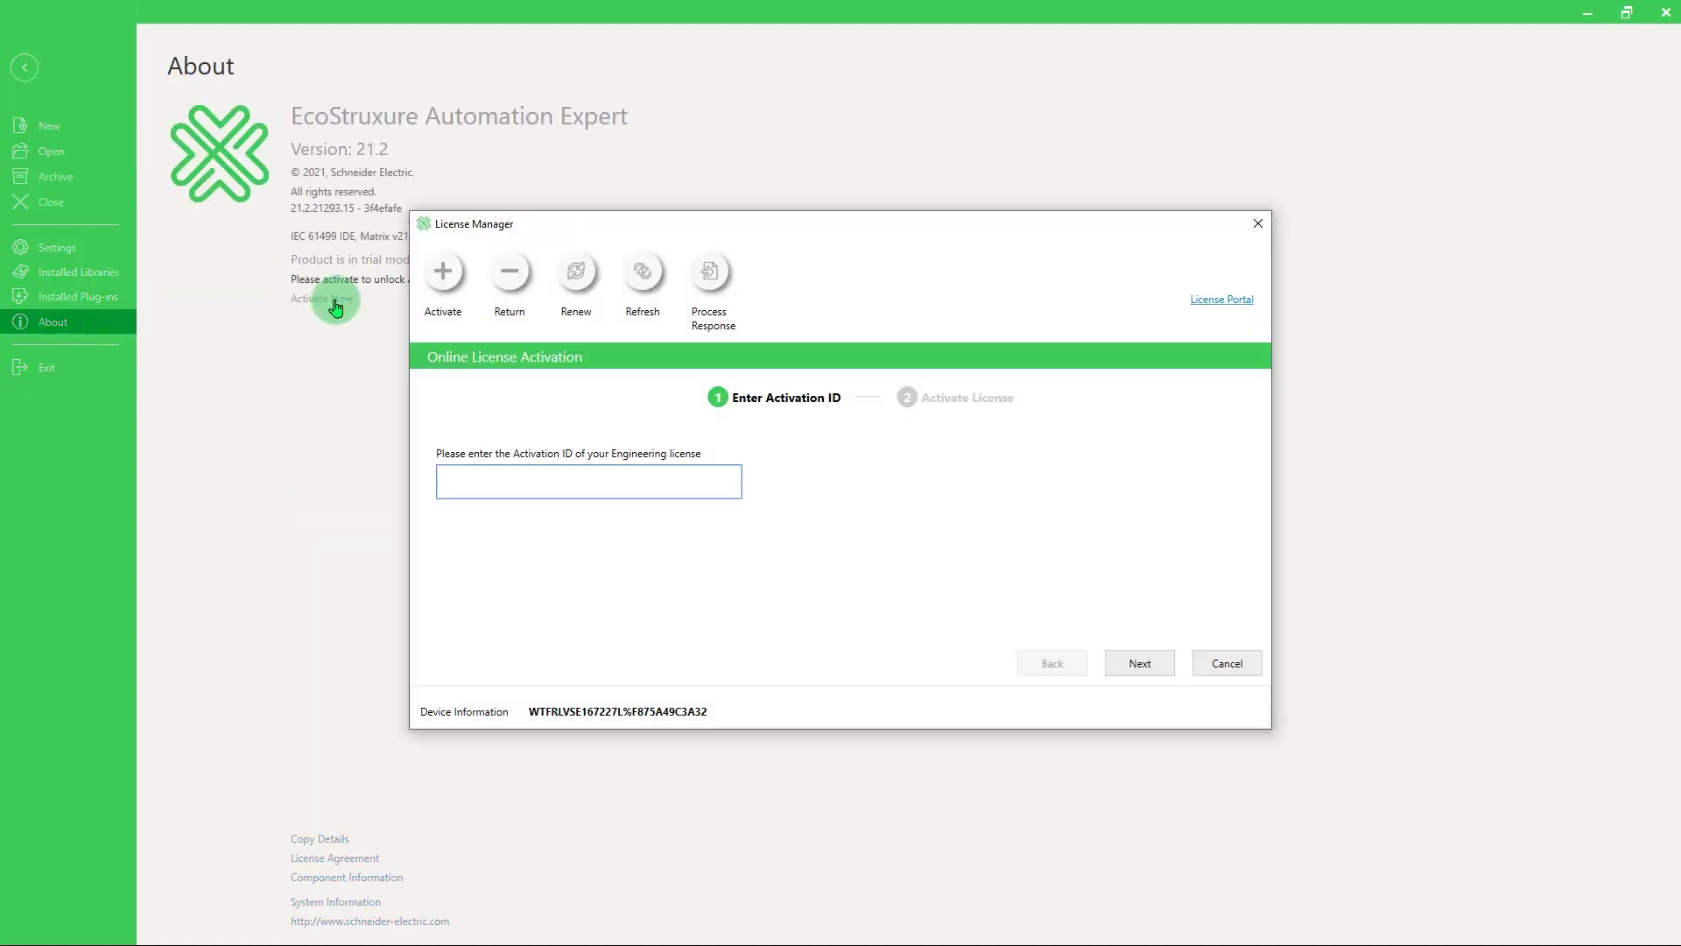
click(1228, 664)
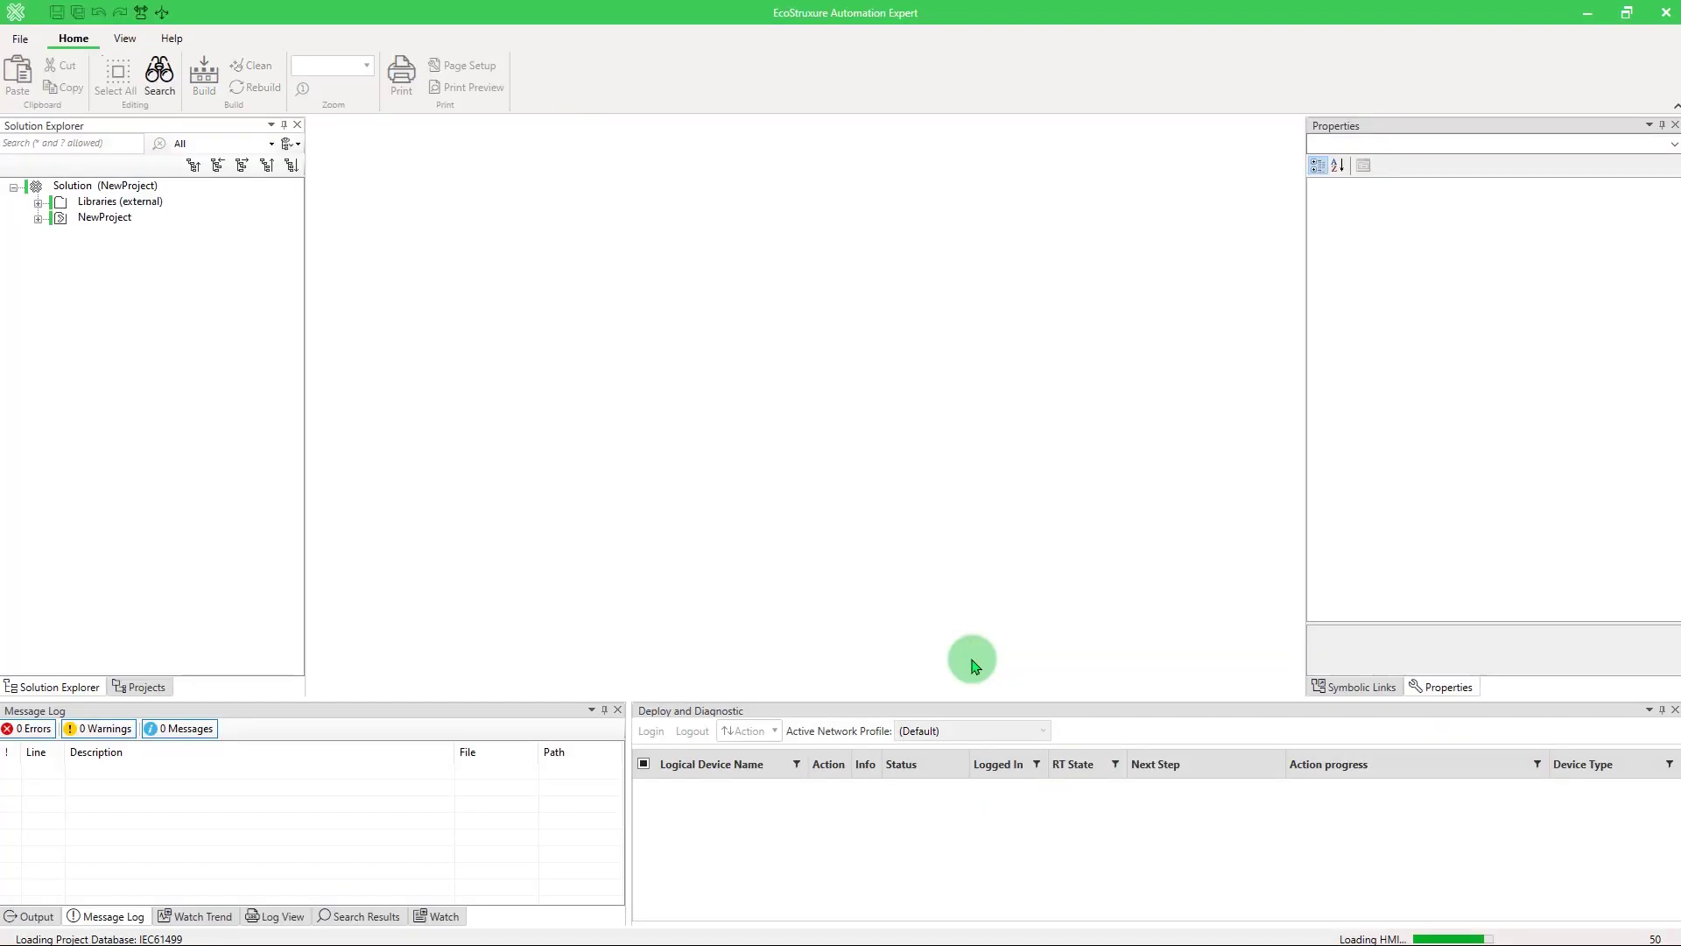
Step: Activate the Engineering license online in License Manager using its pasted Activation ID
click(171, 39)
click(458, 77)
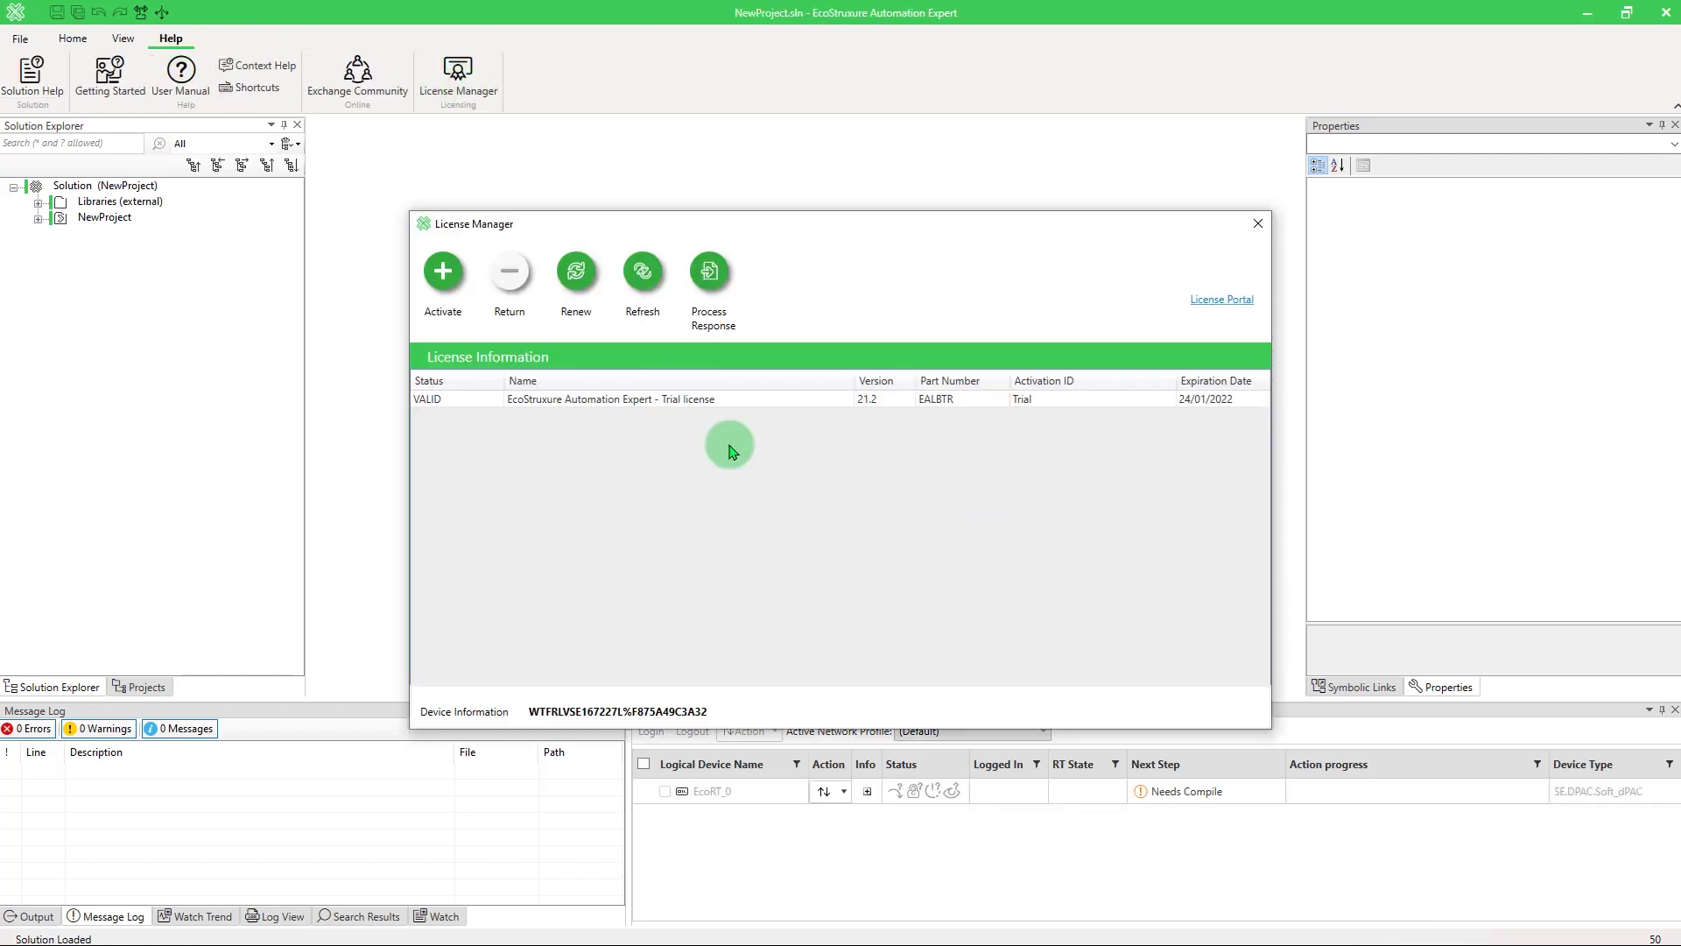
click(442, 279)
click(506, 479)
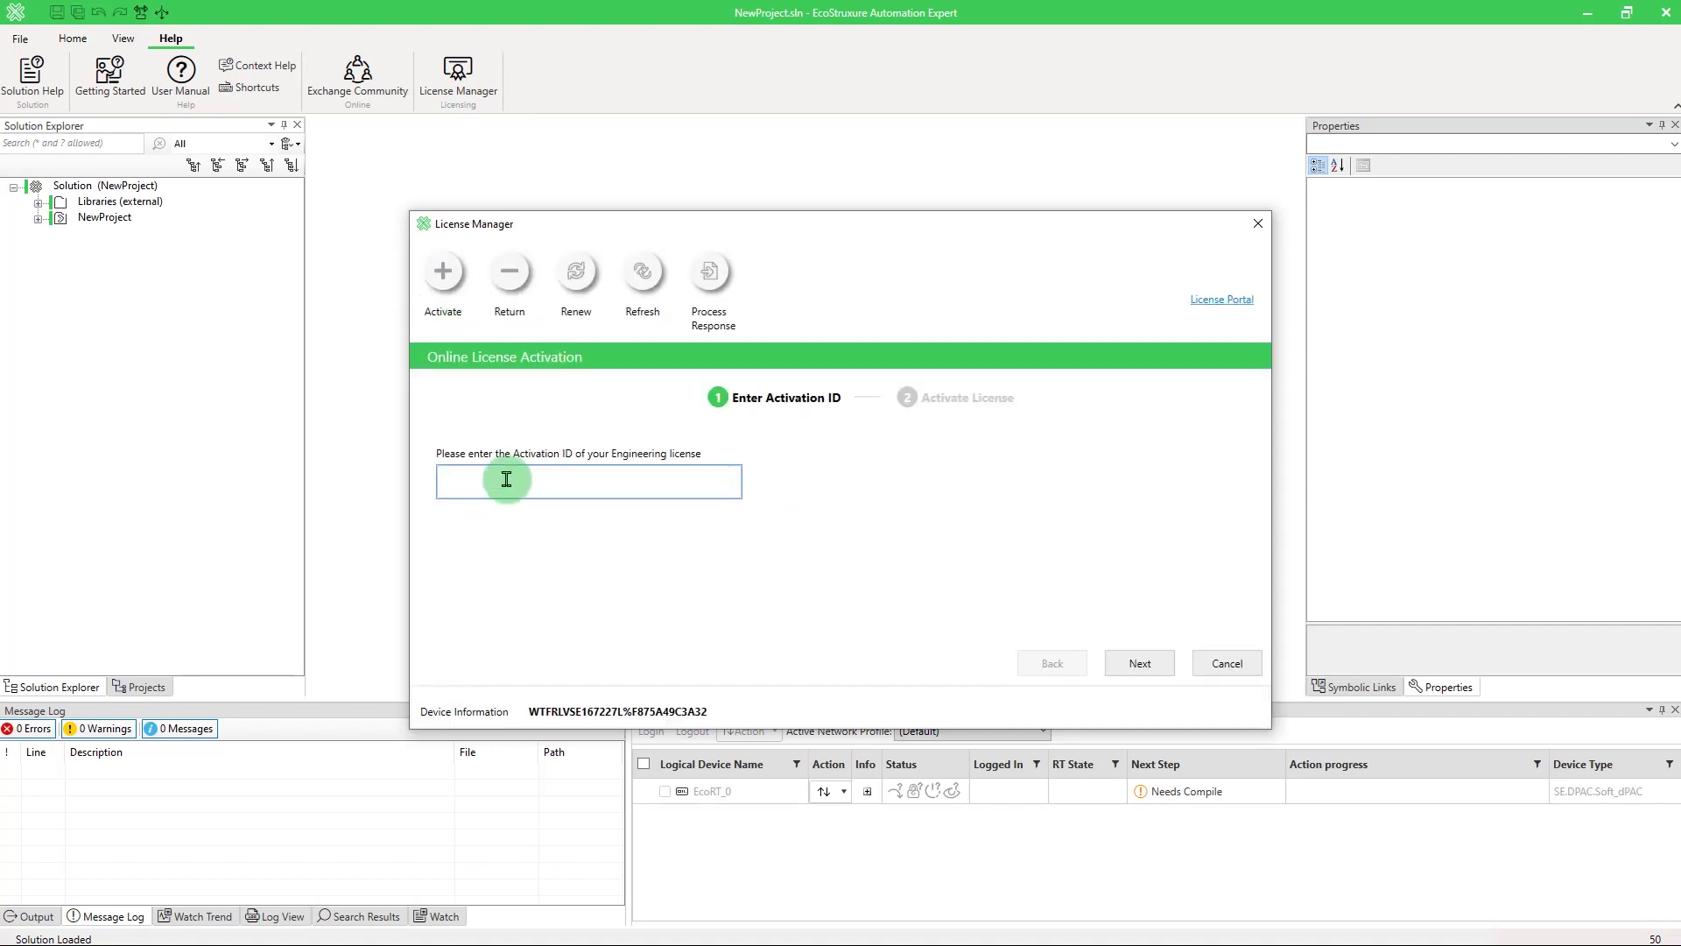
key(ctrl+v)
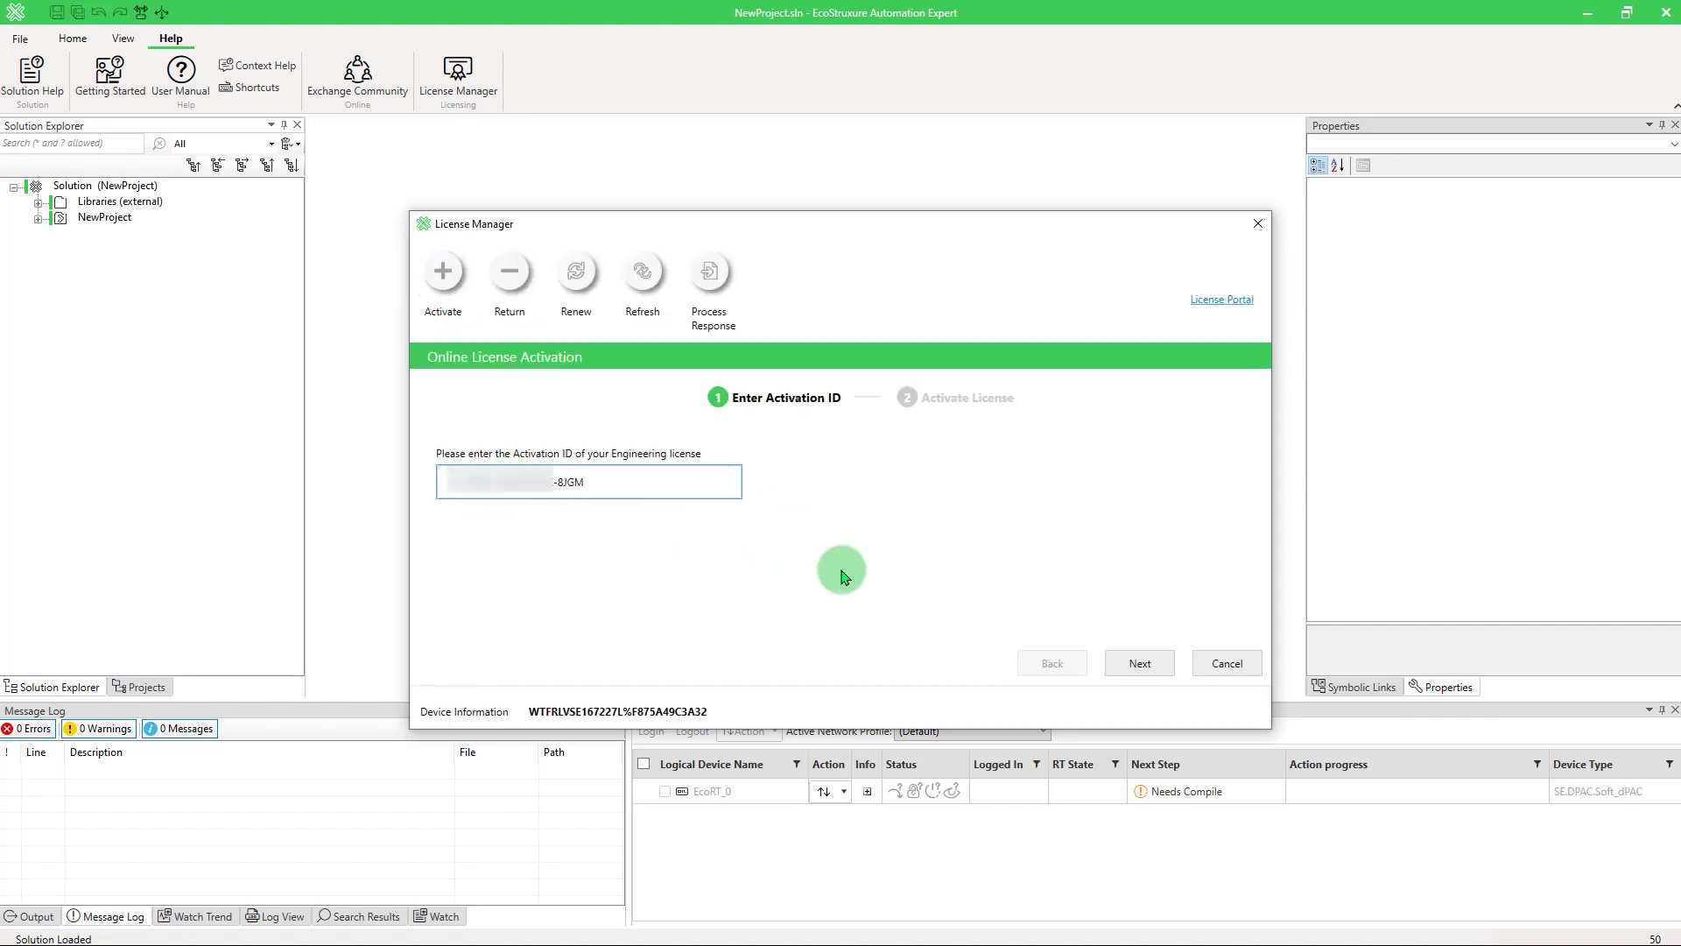
click(1141, 663)
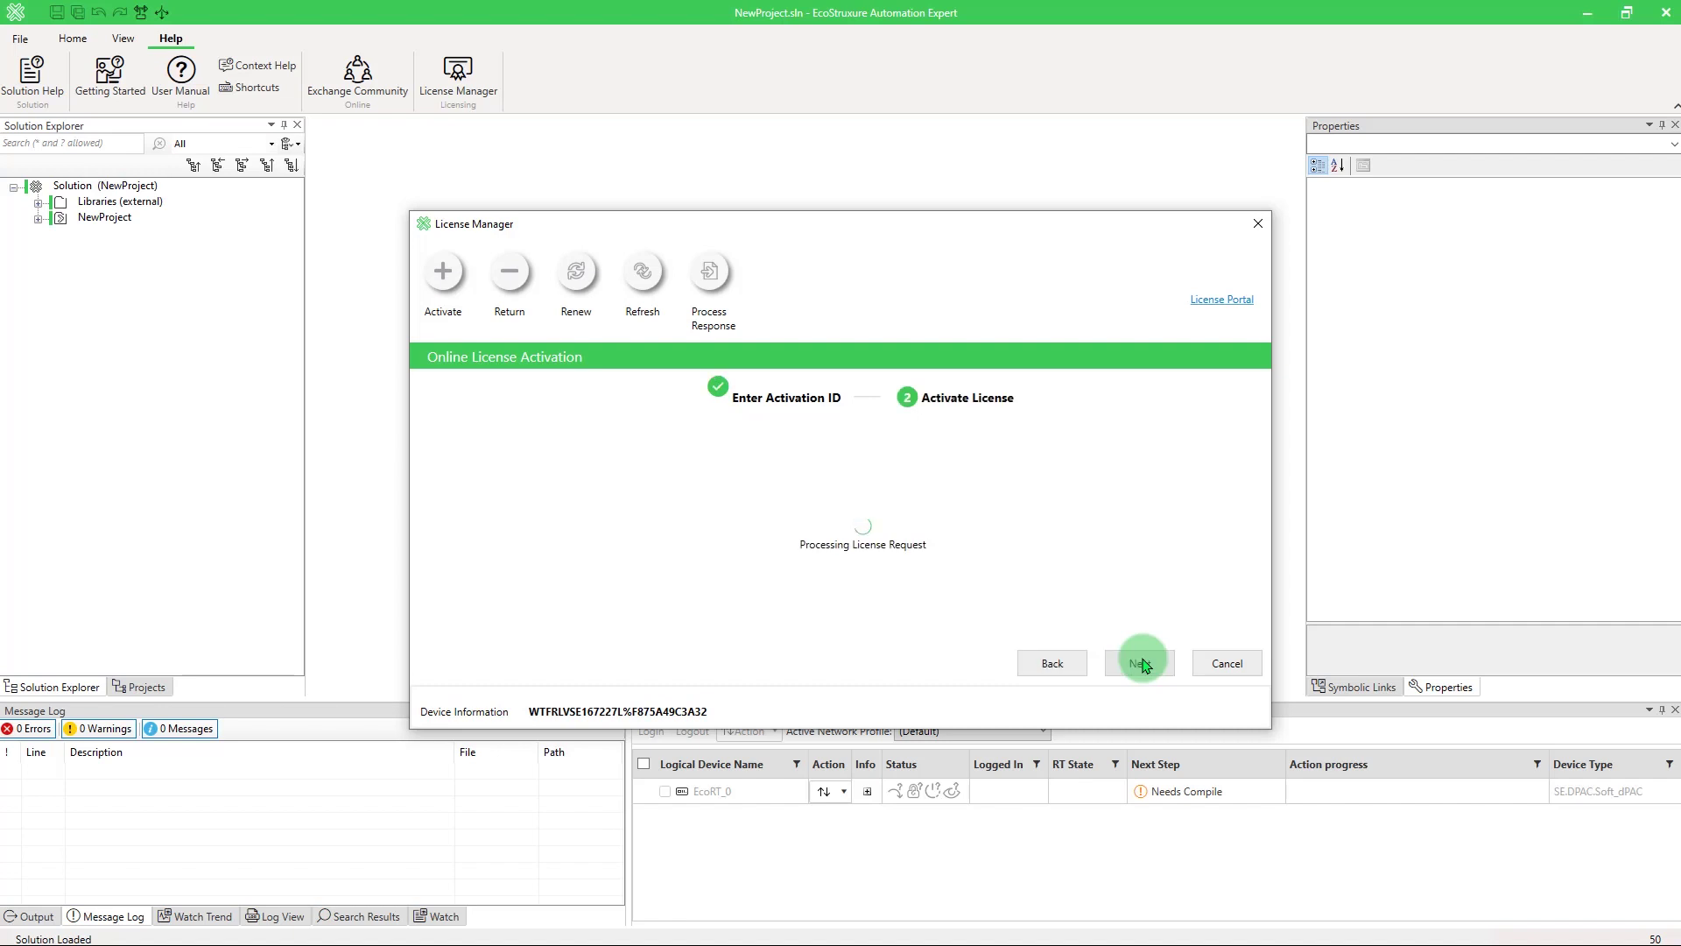
click(954, 538)
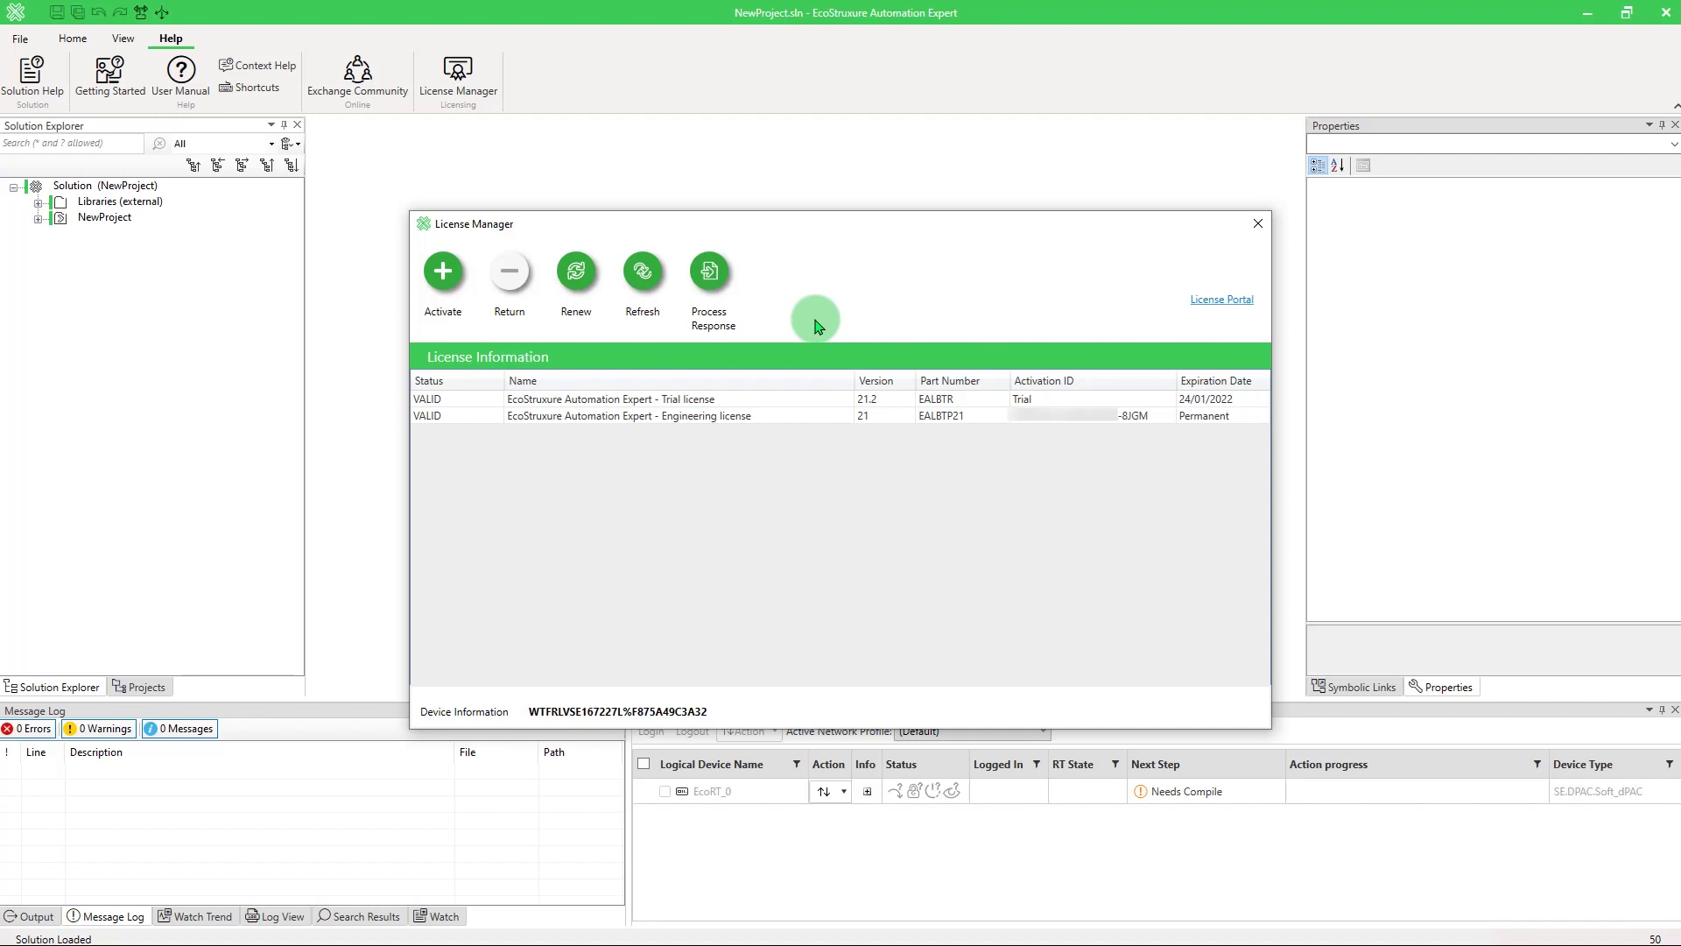
Step: Return the selected Engineering license, leaving only the trial license listed
click(585, 419)
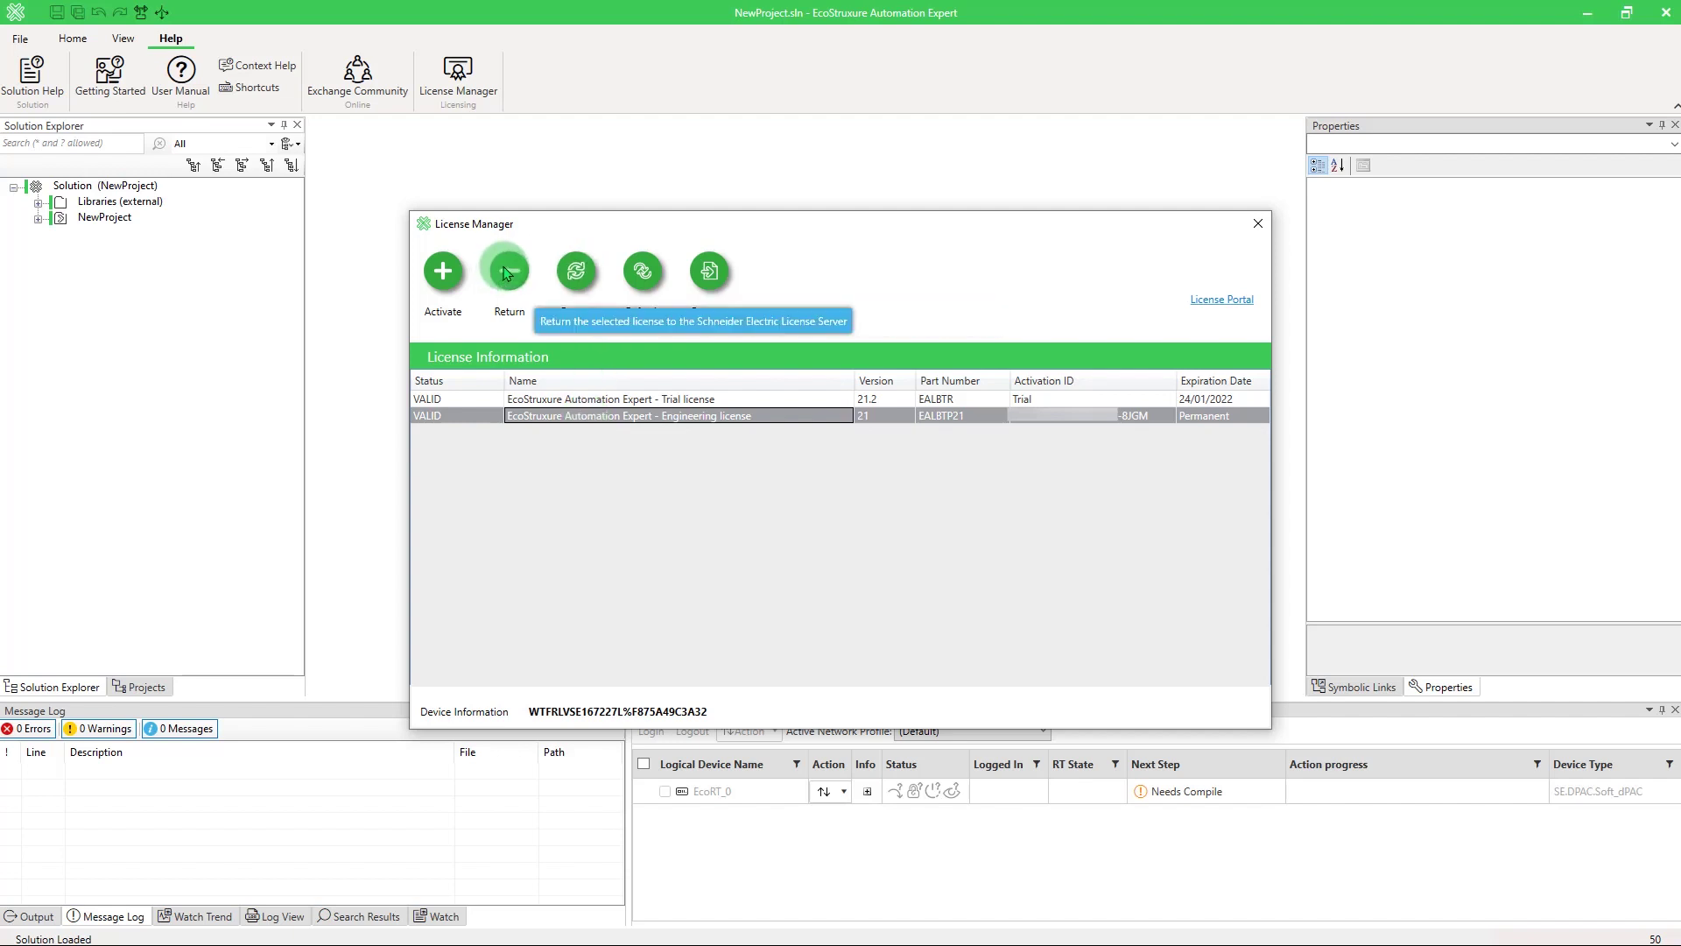
click(507, 273)
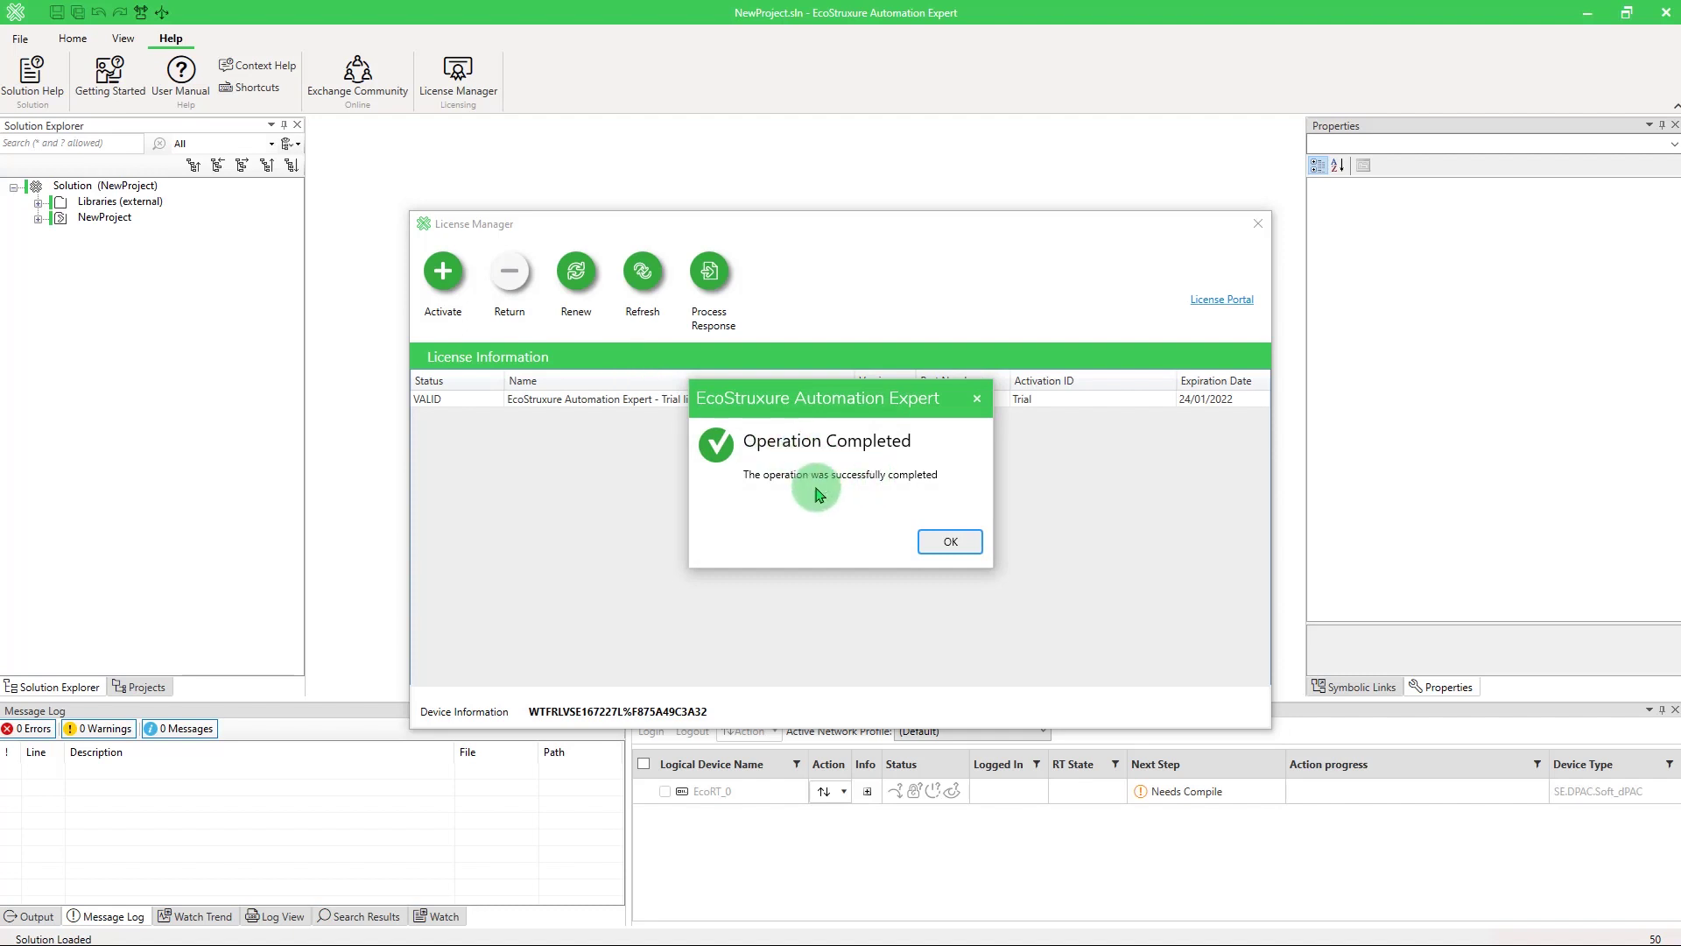
click(950, 540)
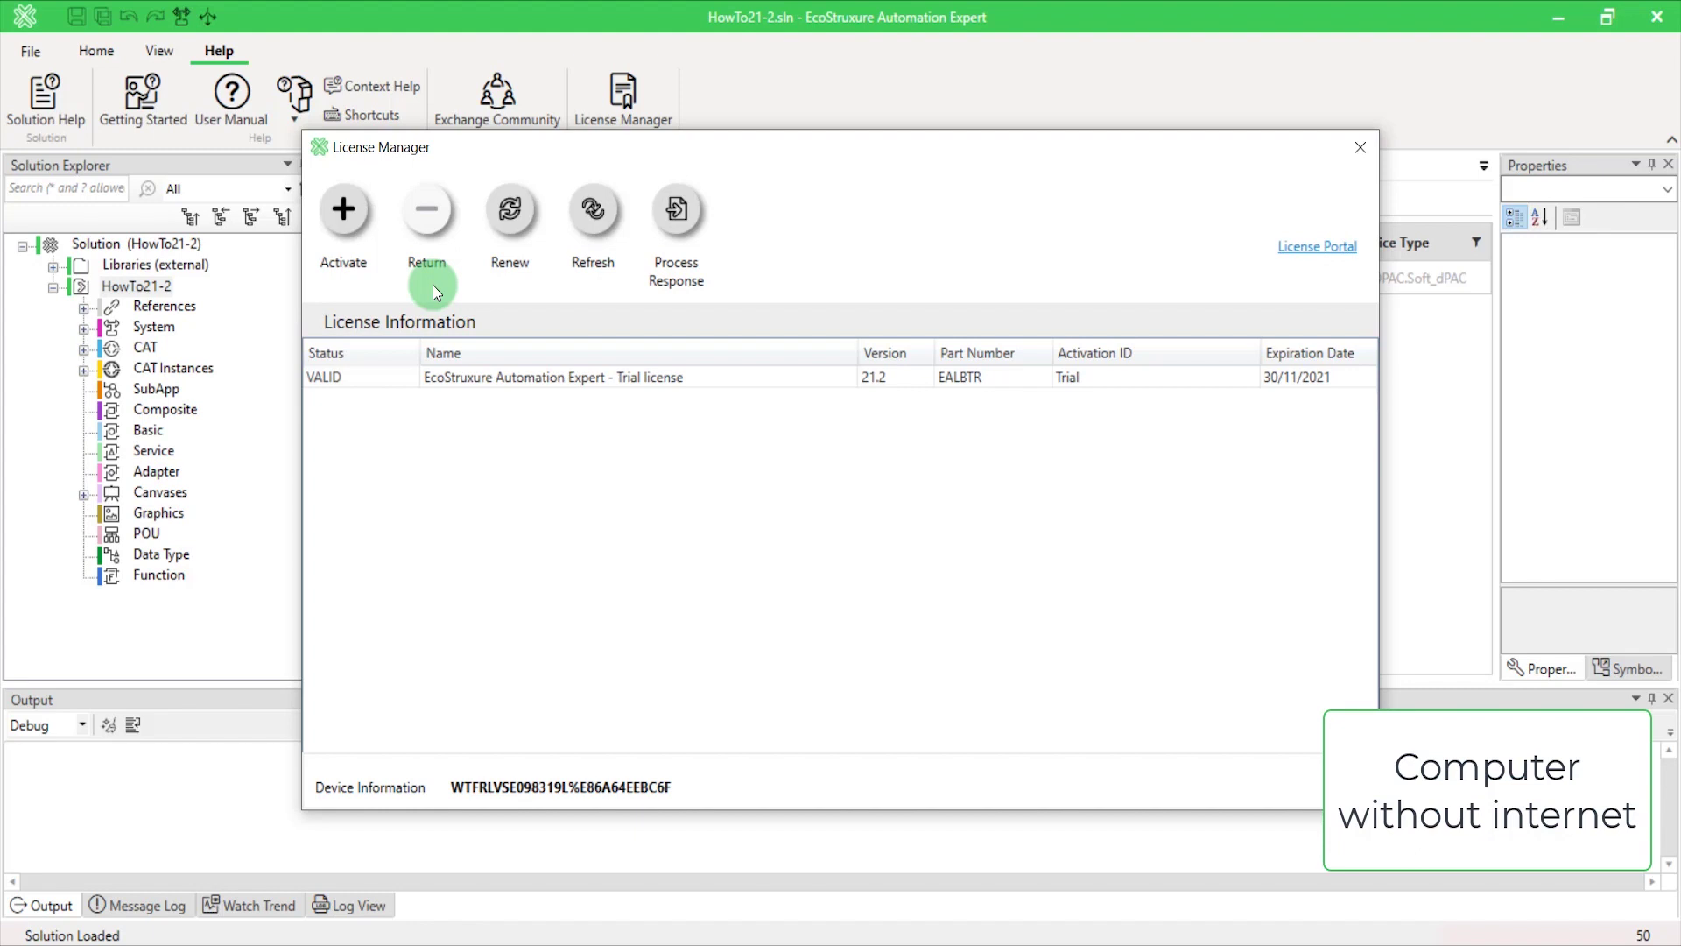
Step: Create the offline request LicenseRequest.bin from the pasted Engineering Activation ID and view it in File Explorer
click(357, 217)
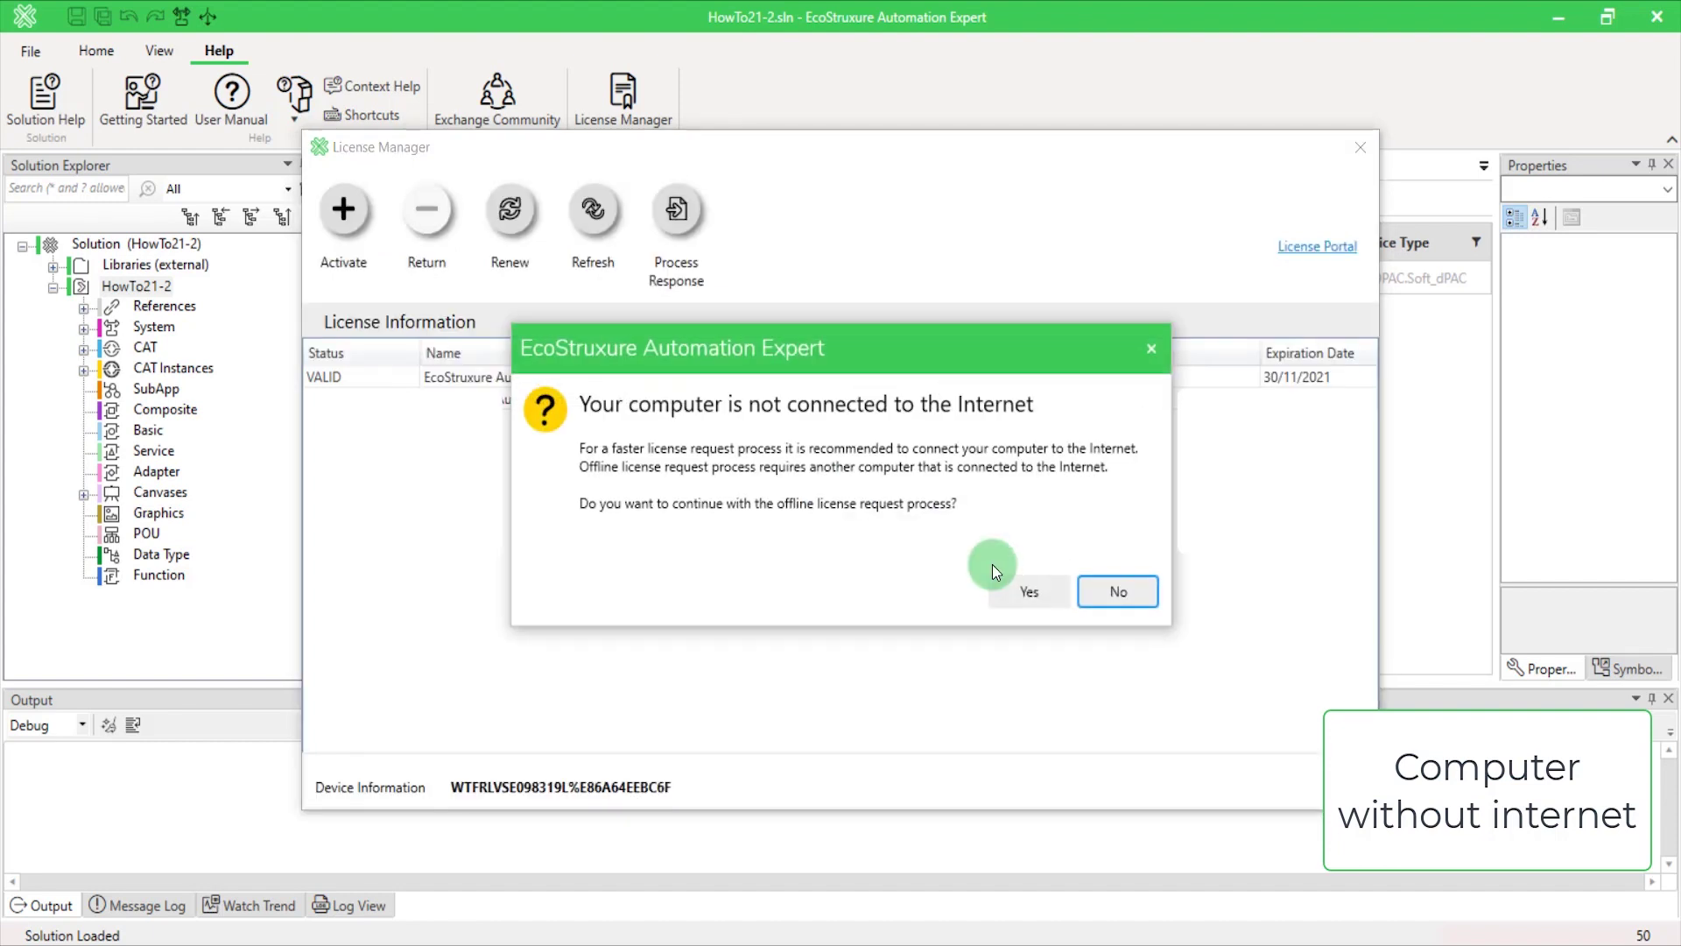
click(1029, 589)
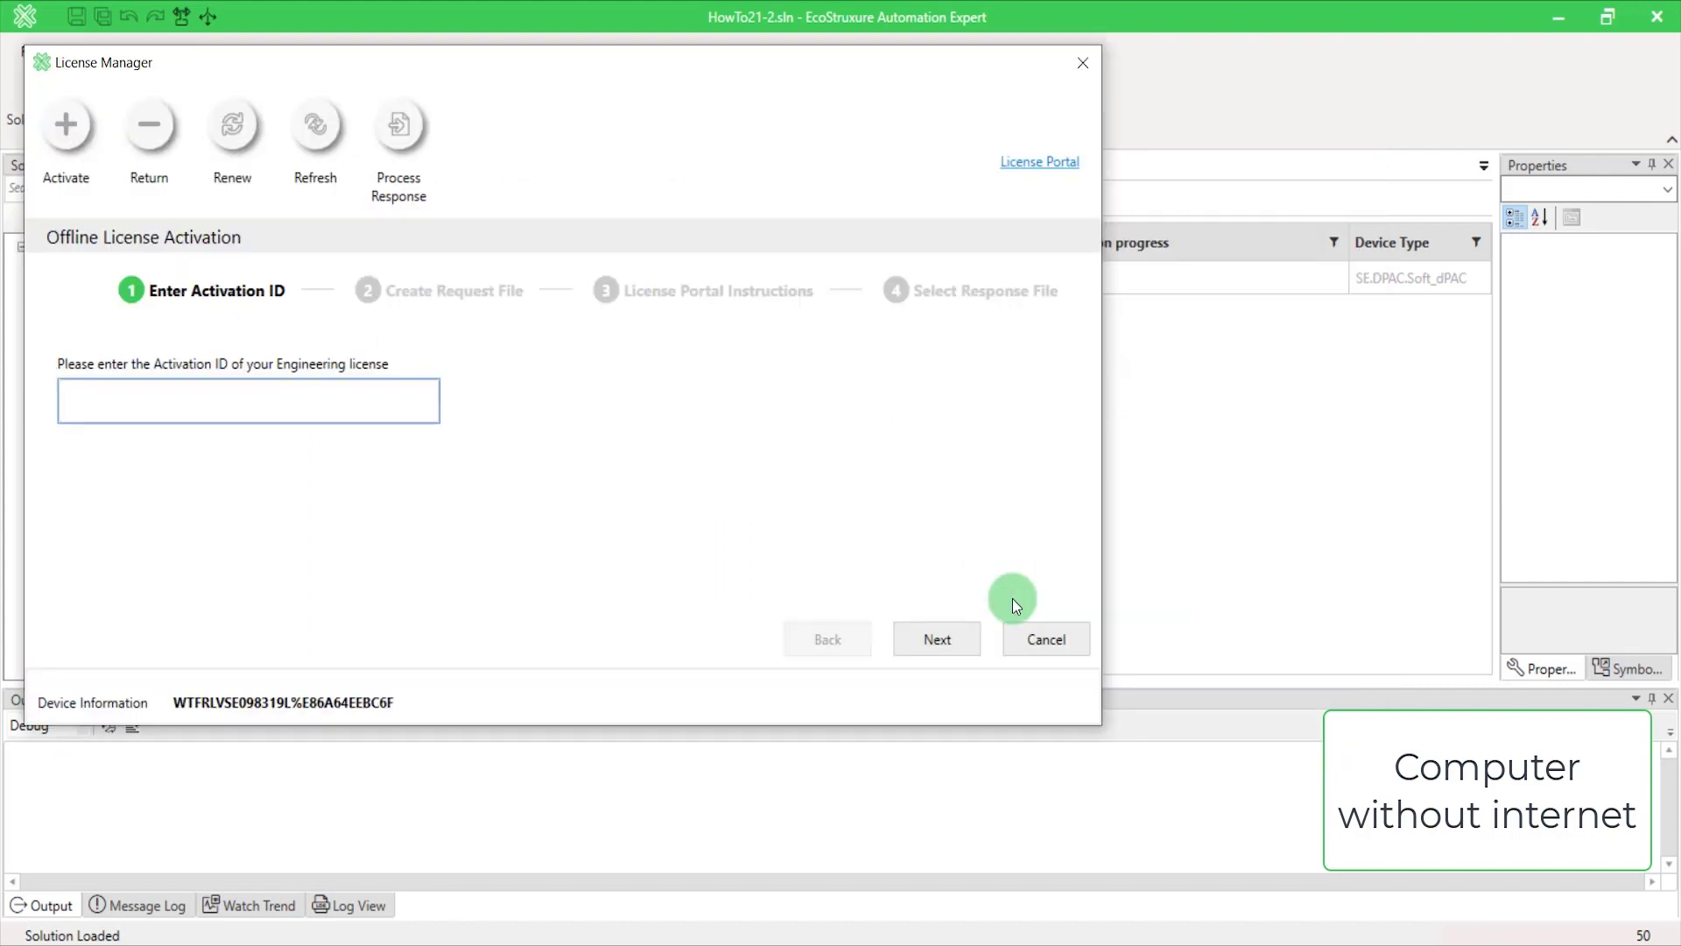
click(294, 403)
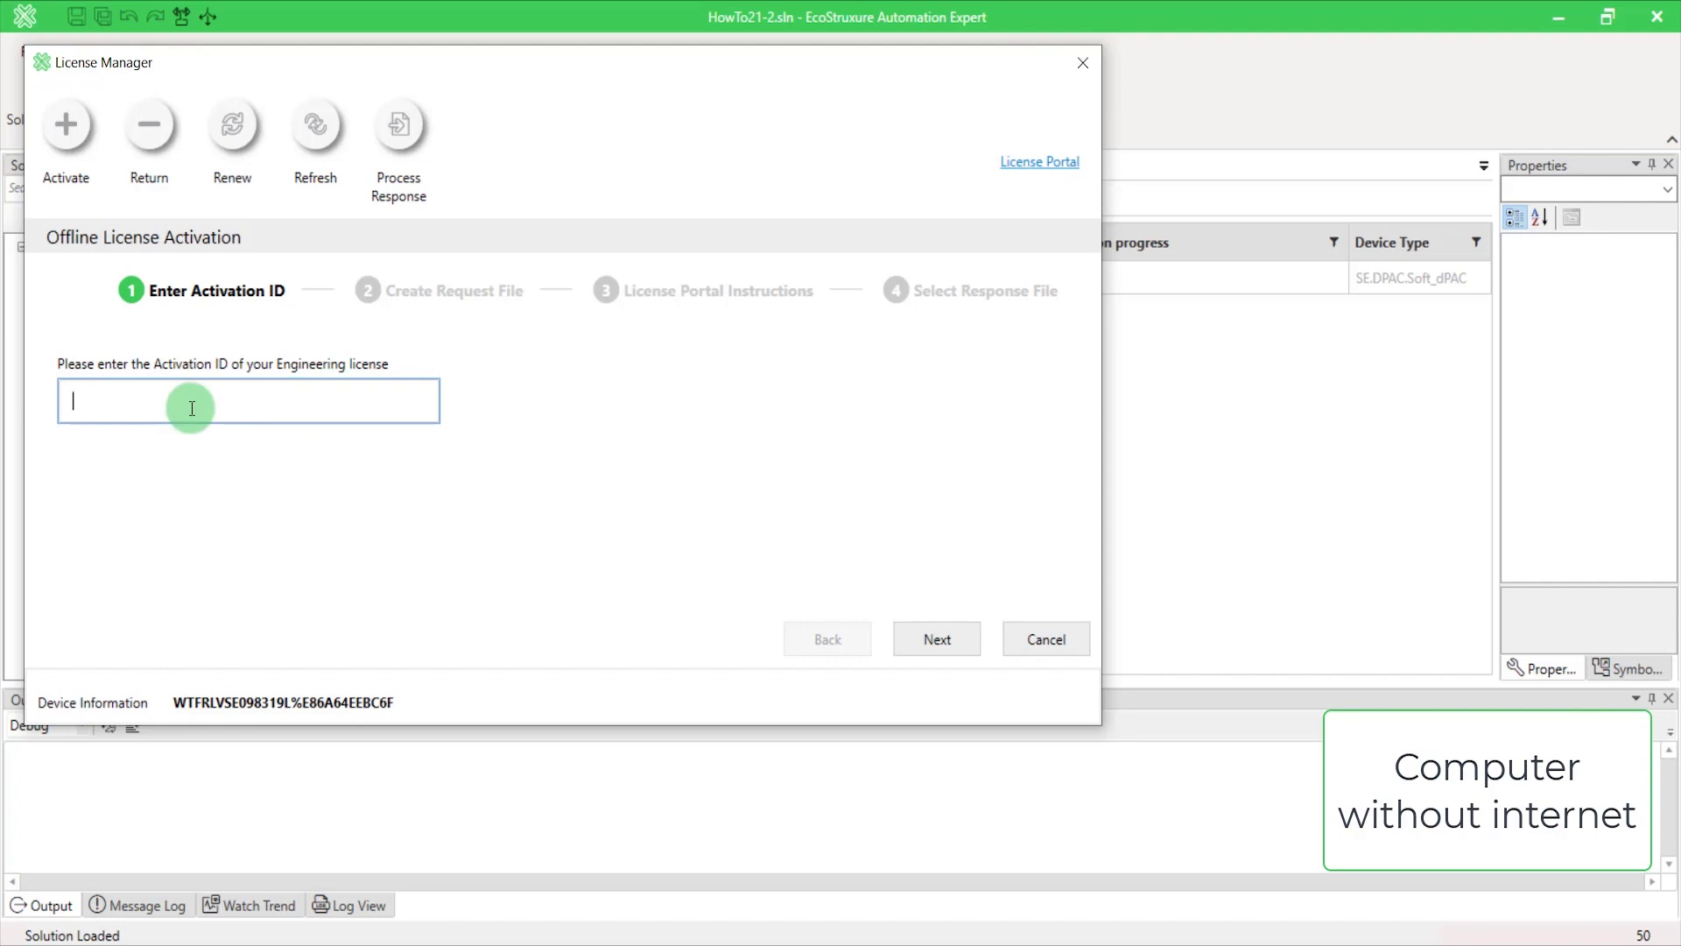
key(ctrl+v)
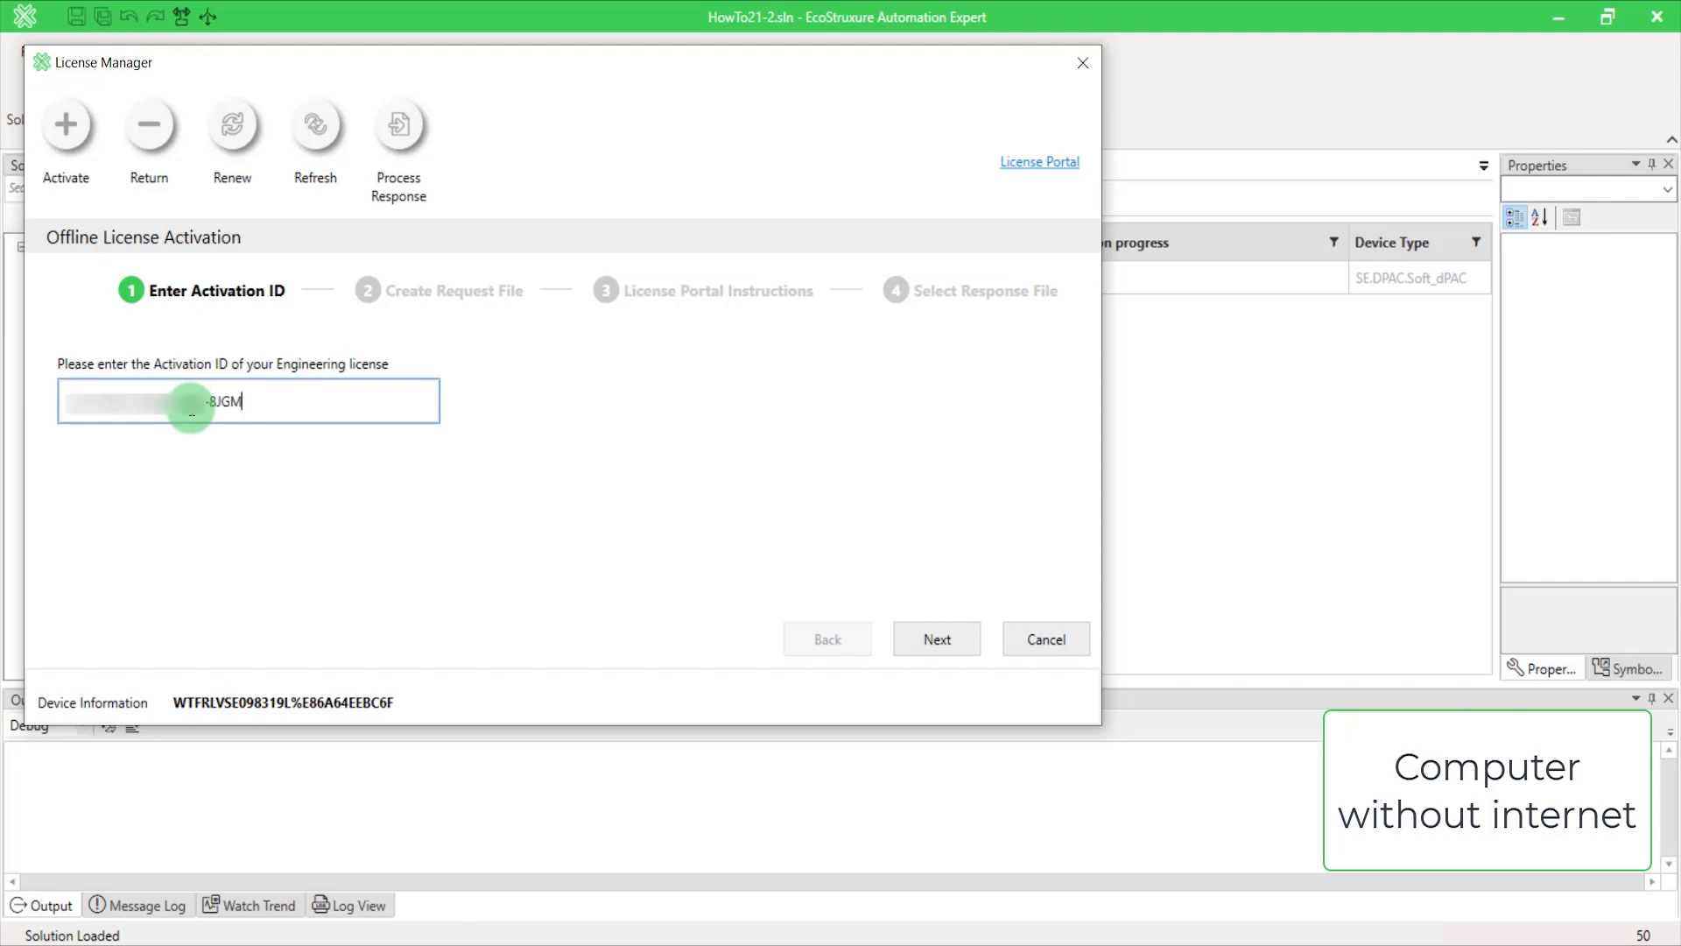
click(937, 639)
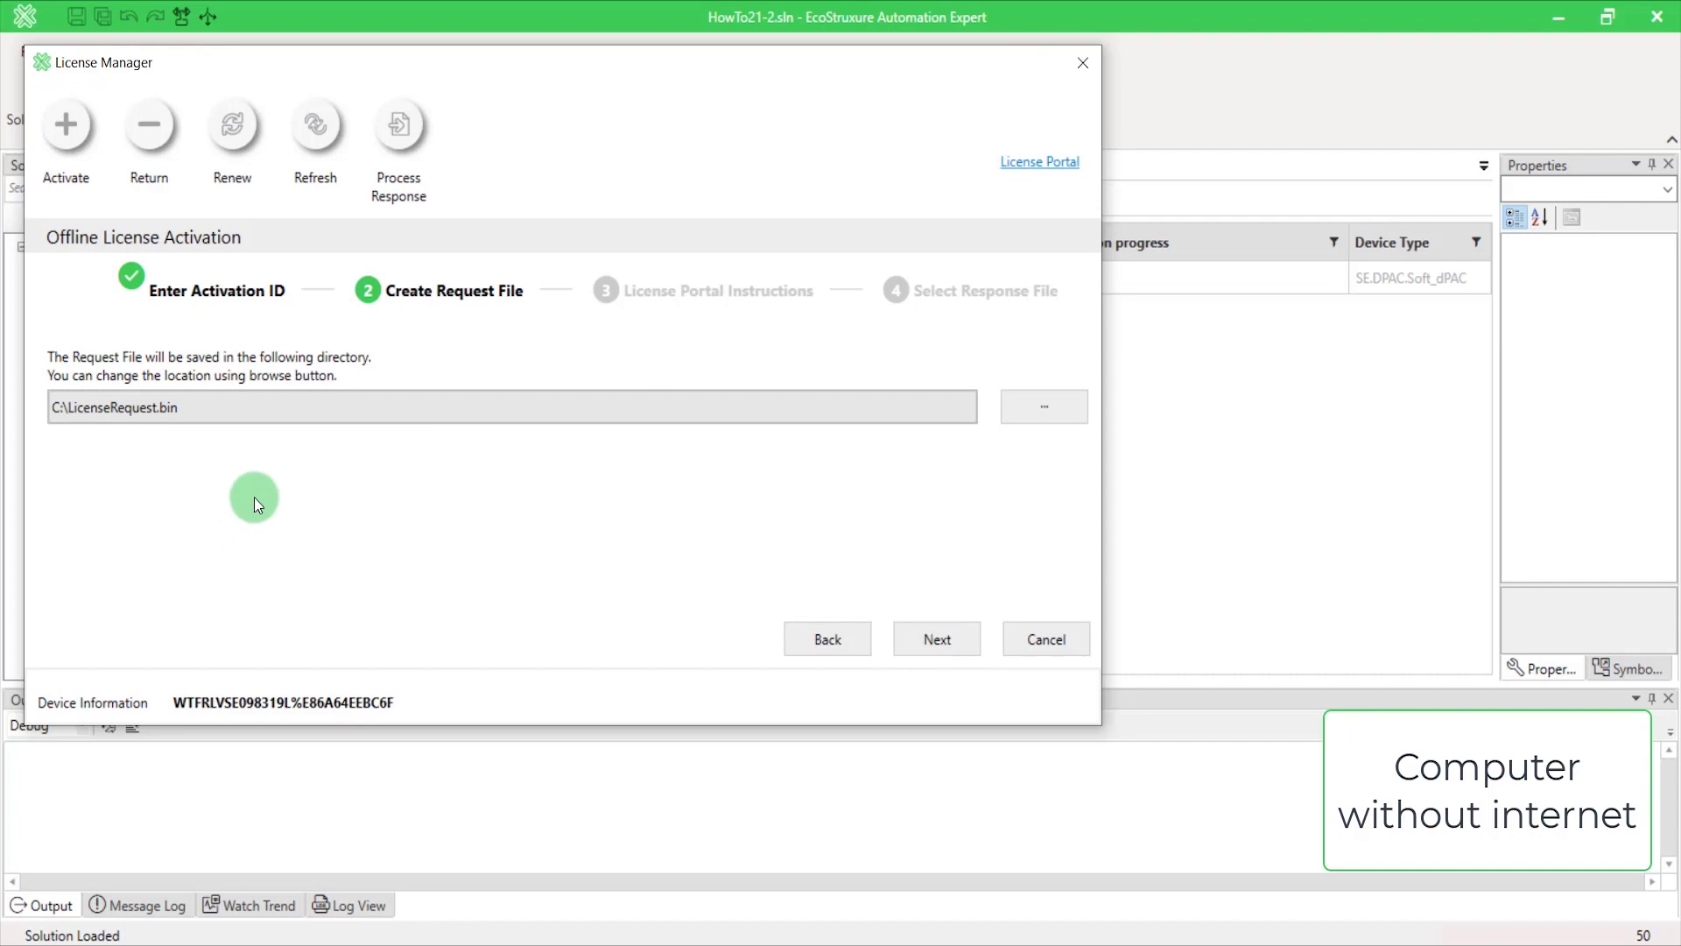
click(916, 648)
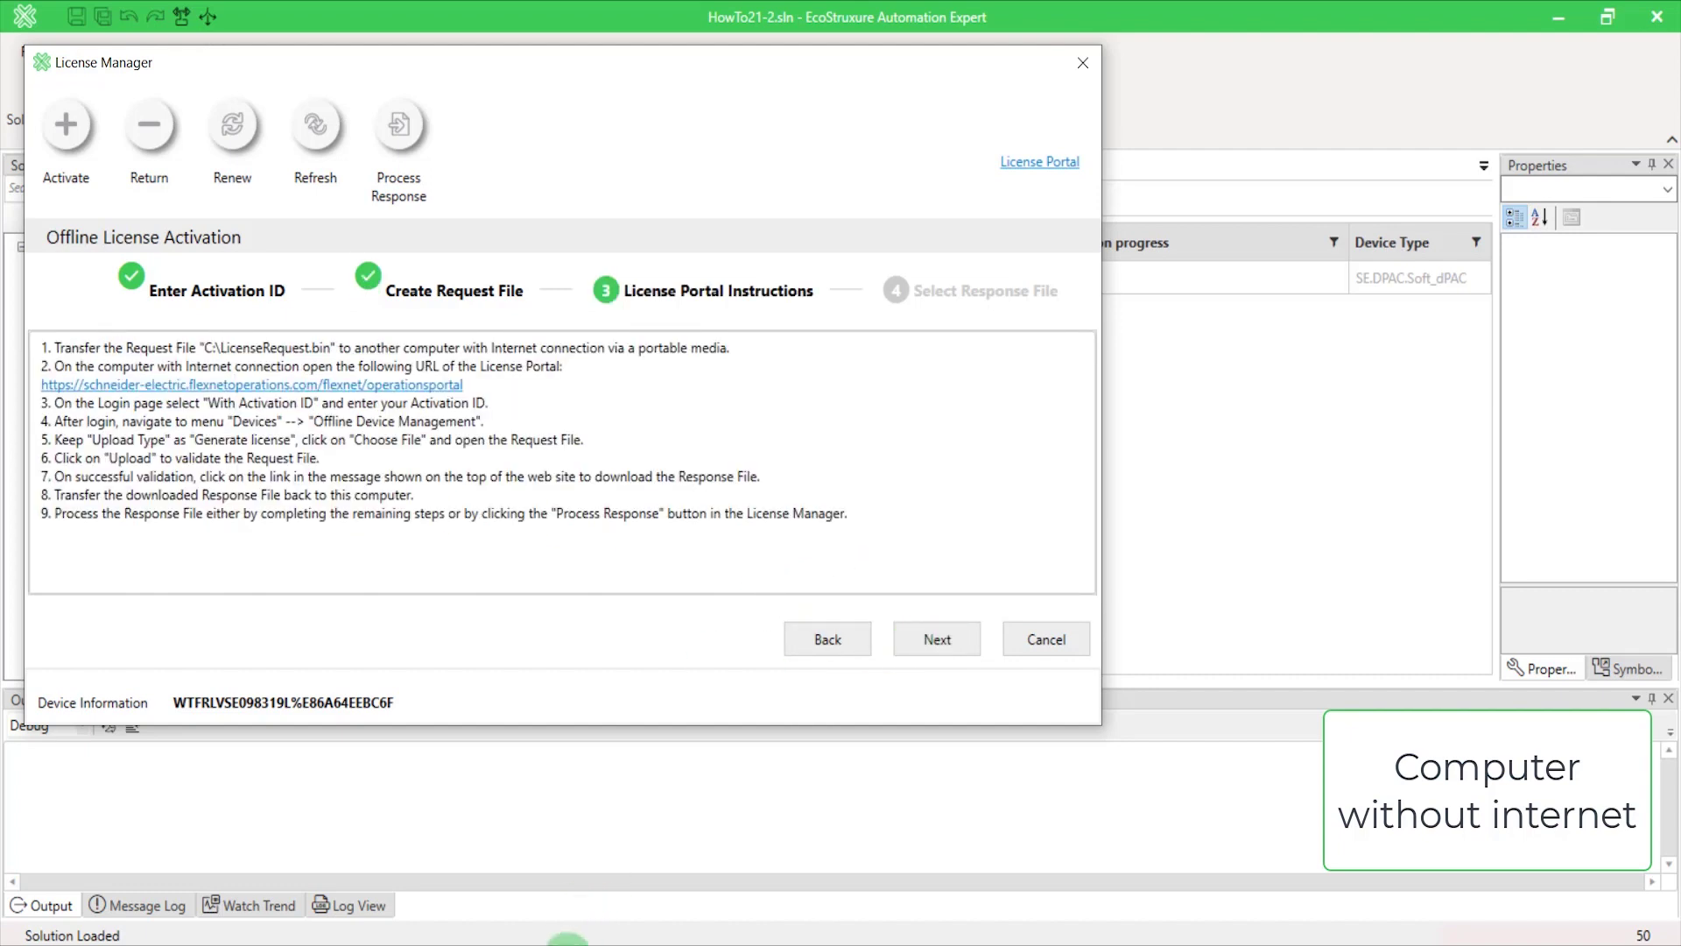
click(568, 942)
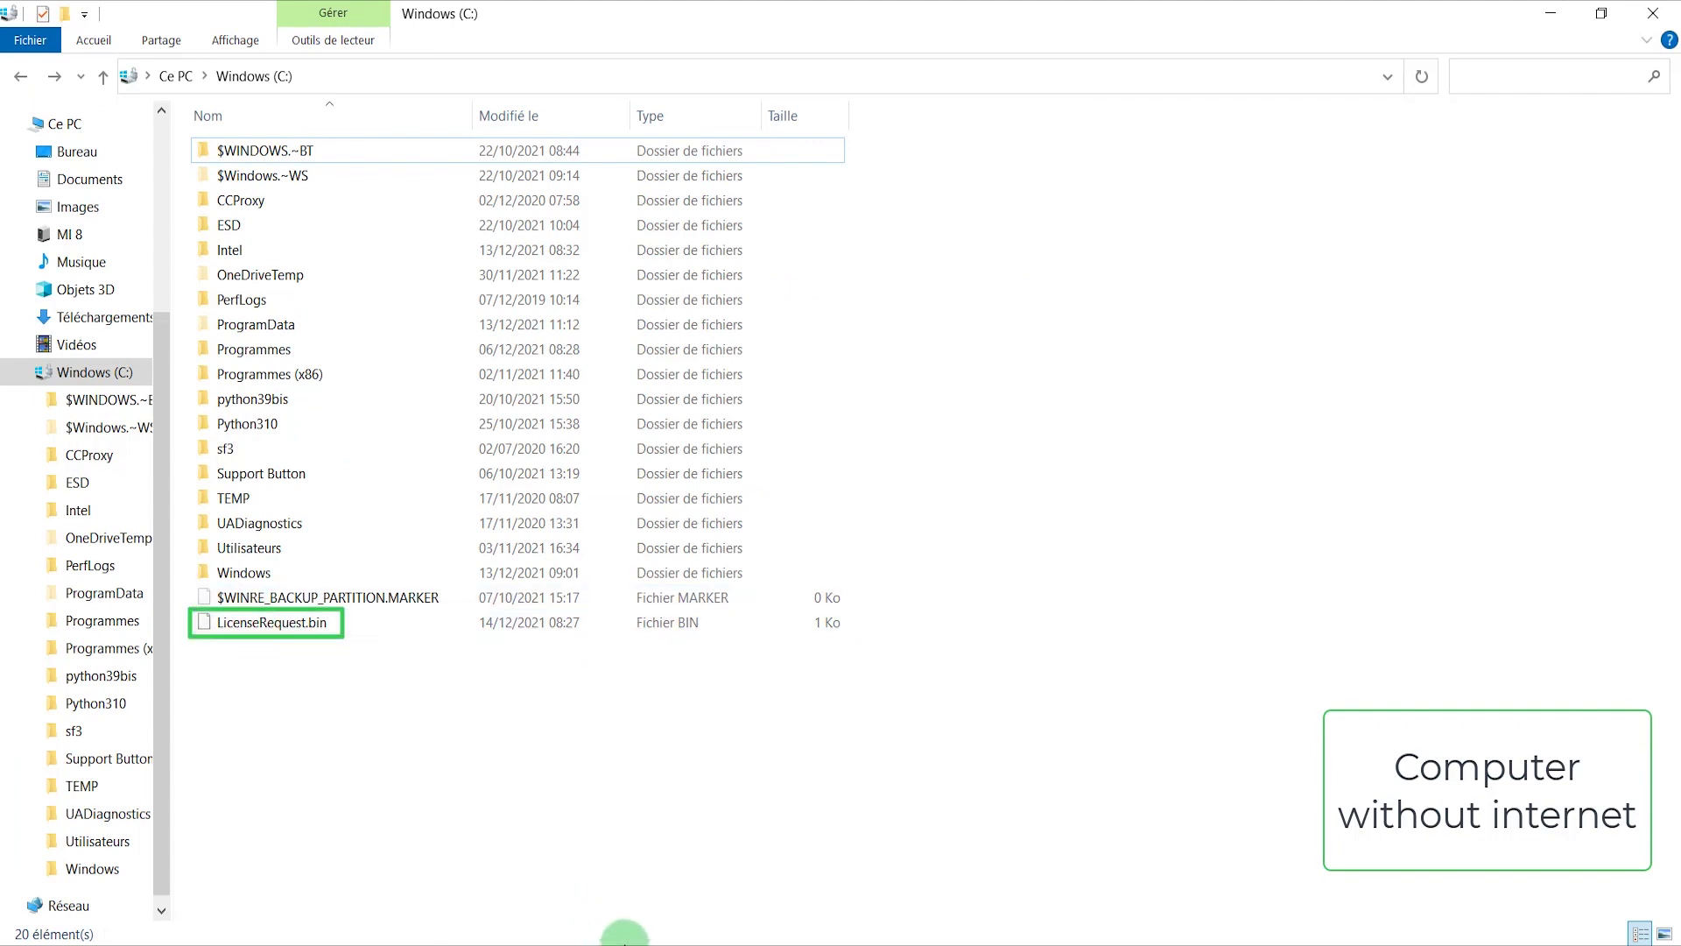
Step: Bring License Manager back to the License Portal Instructions step
click(714, 941)
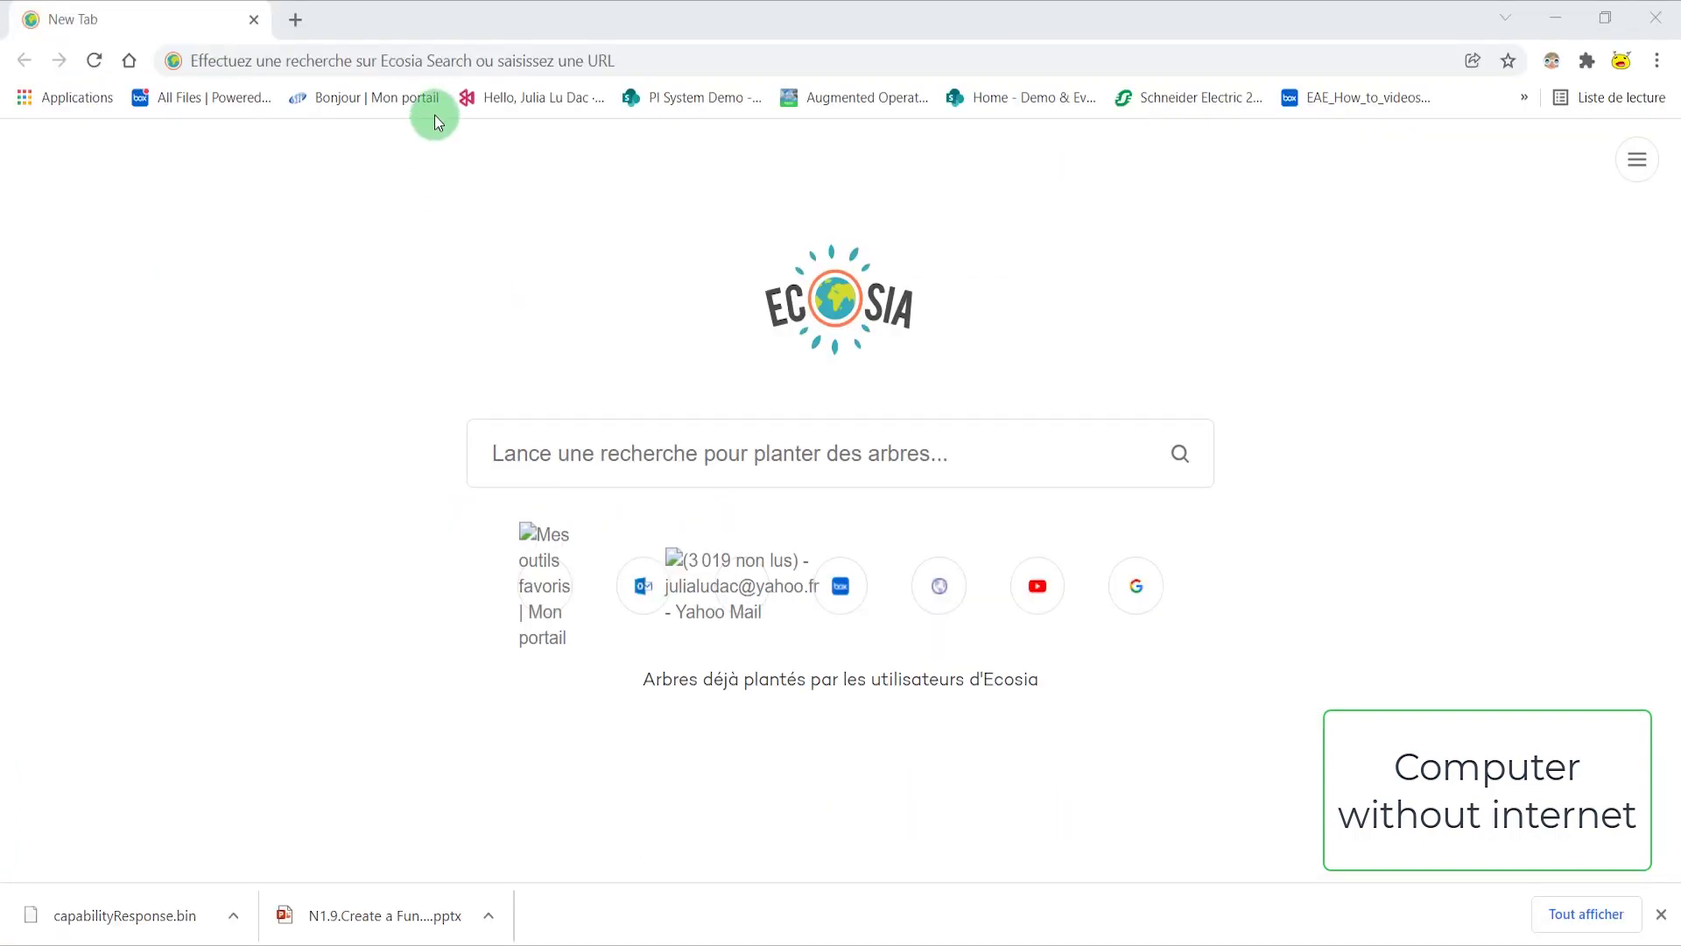
Step: Log in to the FlexNet license portal with the Engineering Activation ID
click(457, 58)
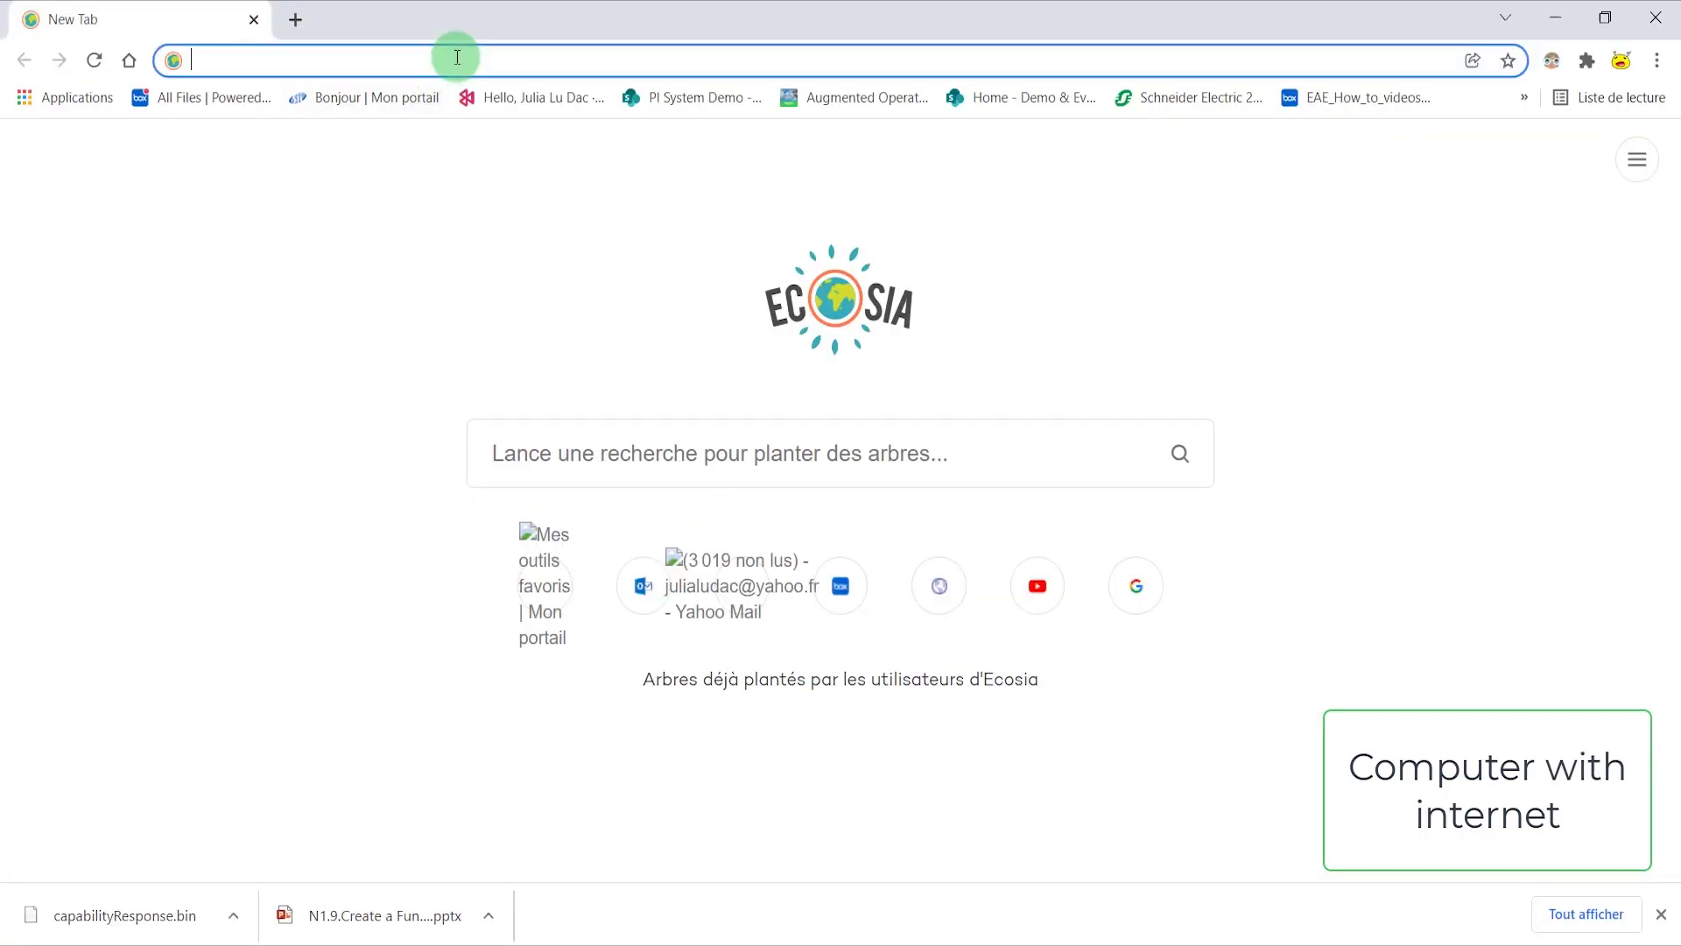
text(https://schneider-electric.flexnetoperations.com/flexnet/operationsportal)
key(Return)
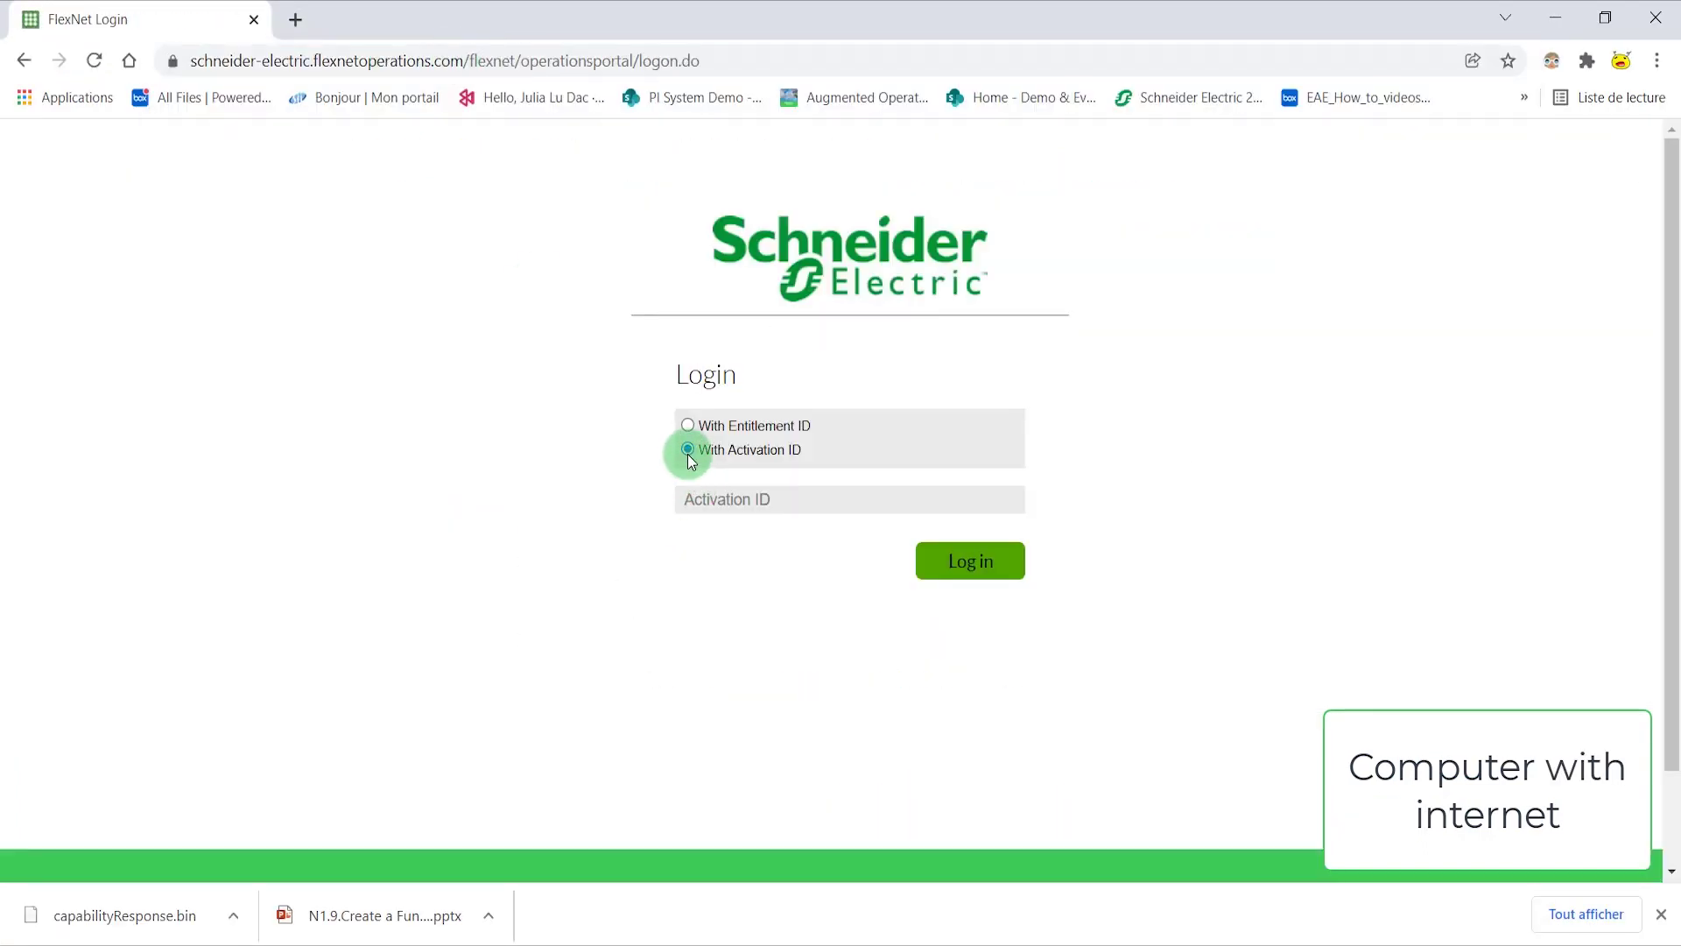
click(710, 508)
key(ctrl+v)
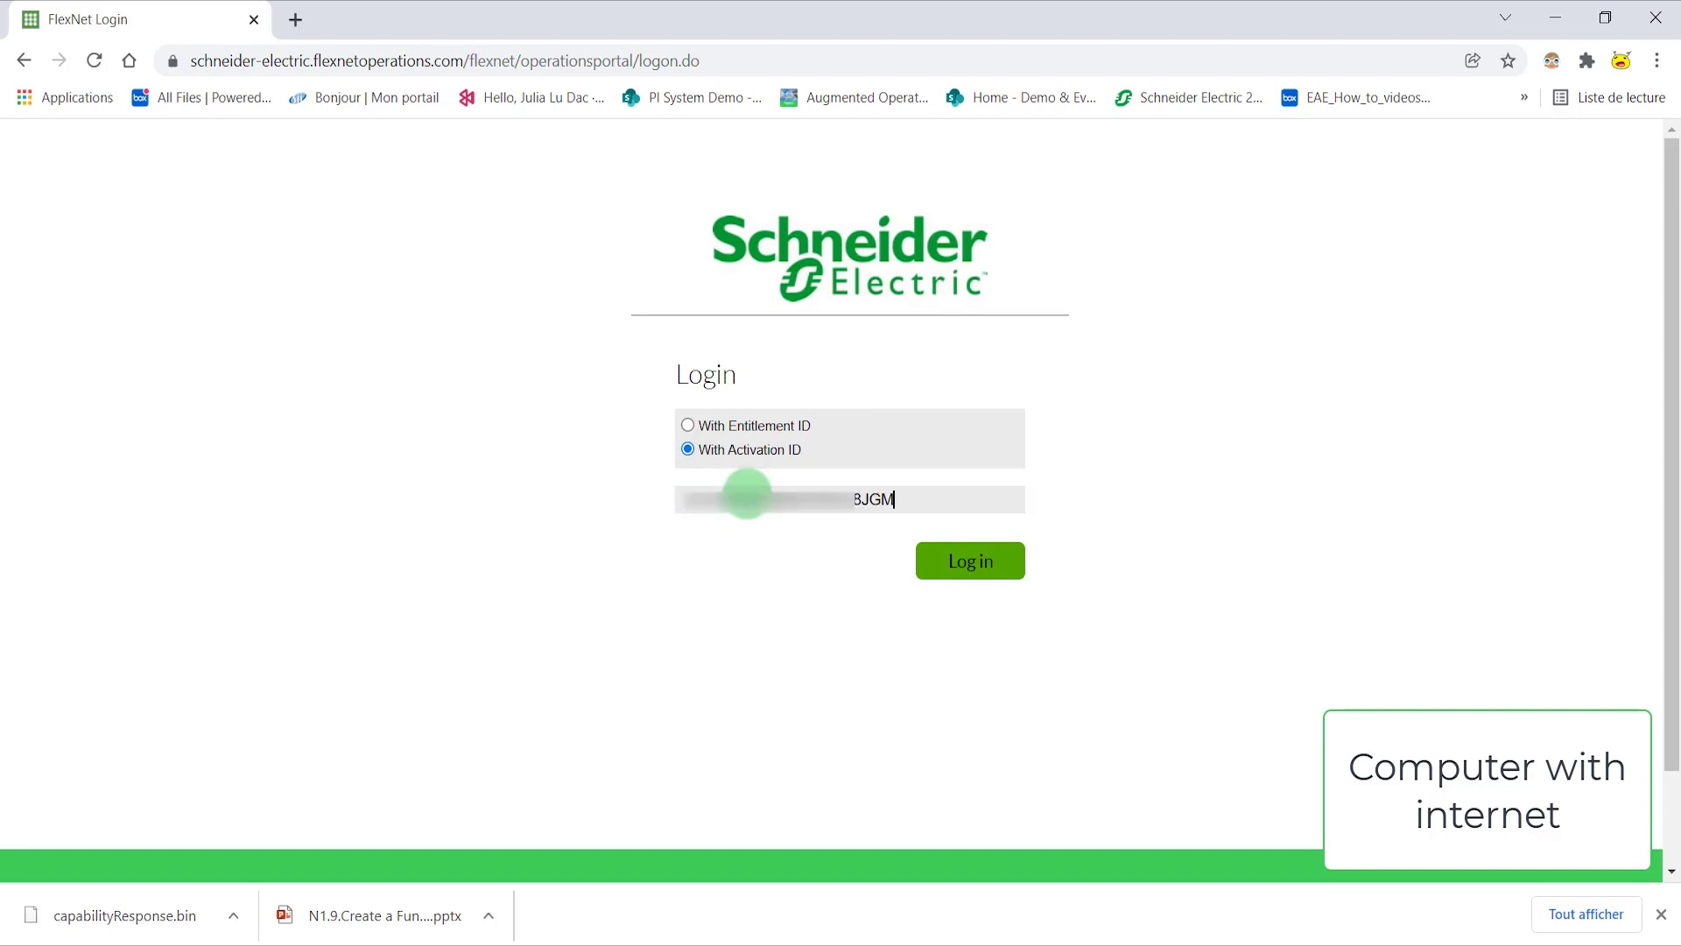
click(970, 567)
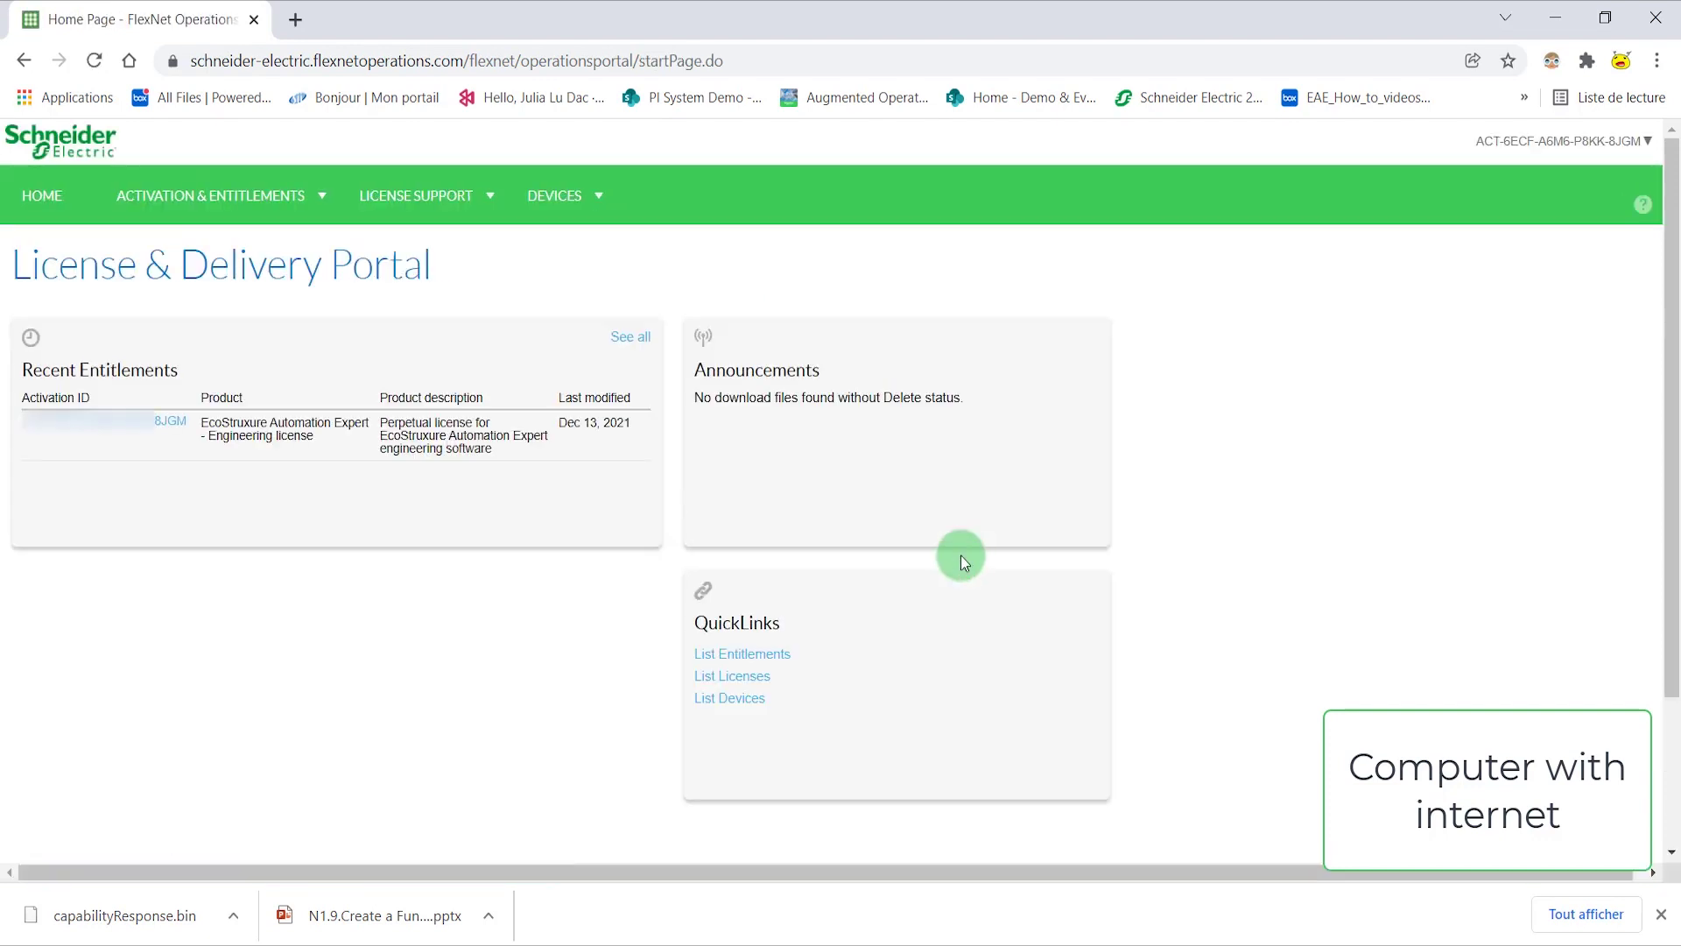
Step: Upload LicenseRequest.bin in Offline Device Management and download the generated capabilityResponse.bin
click(601, 209)
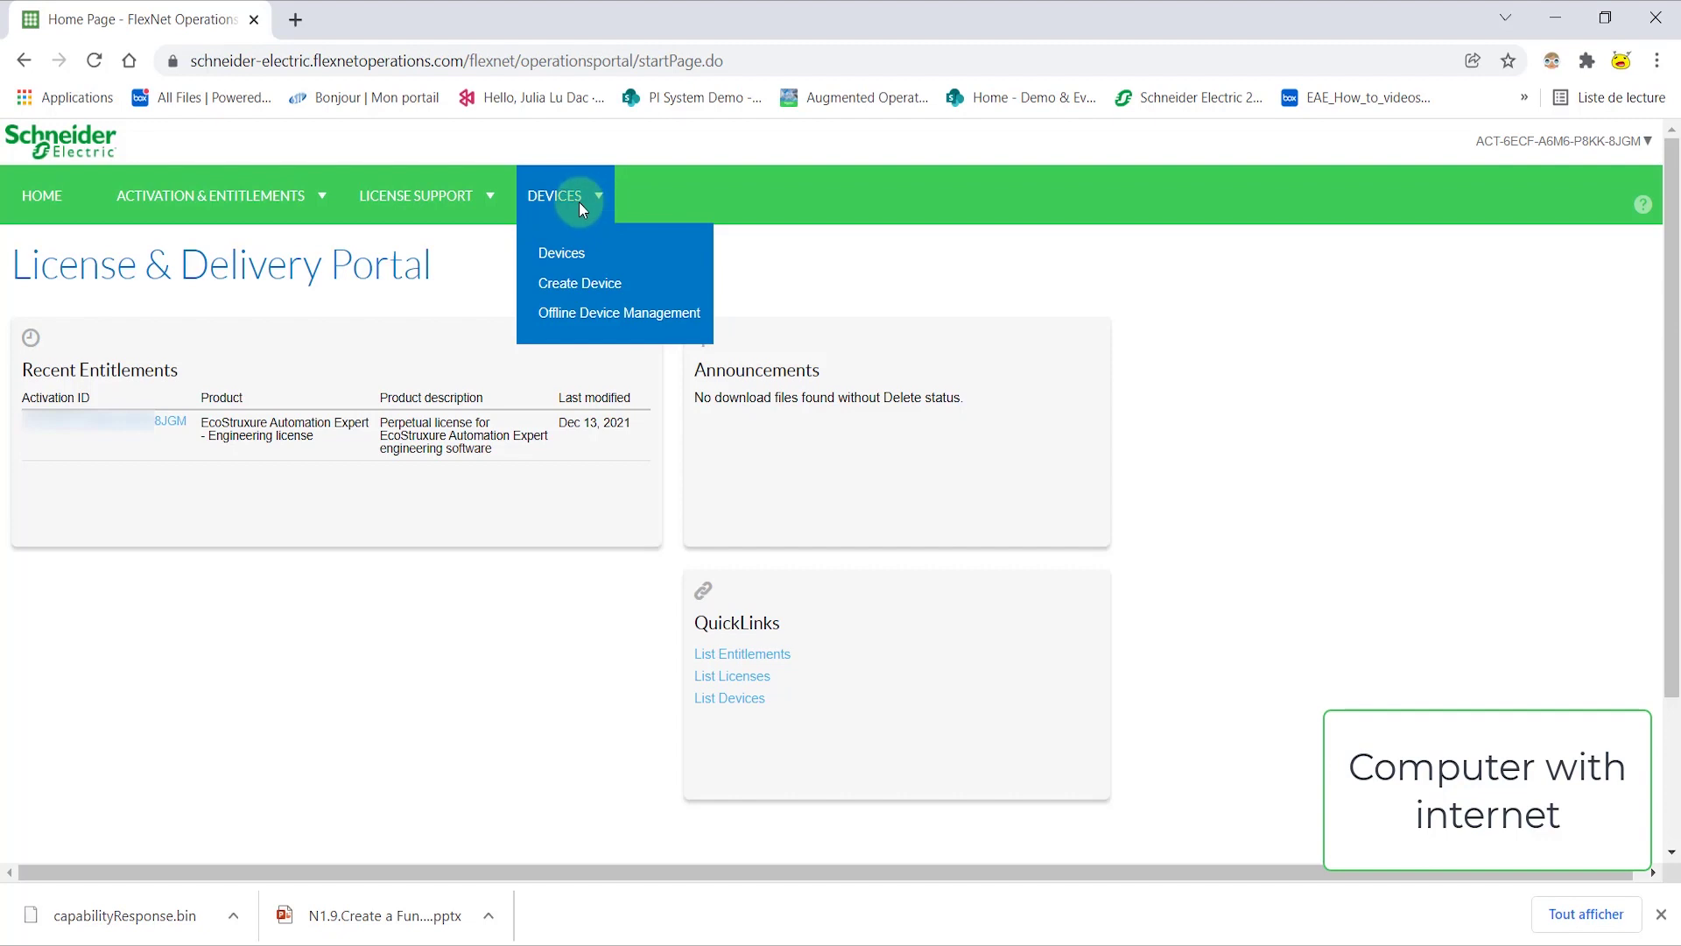
click(585, 313)
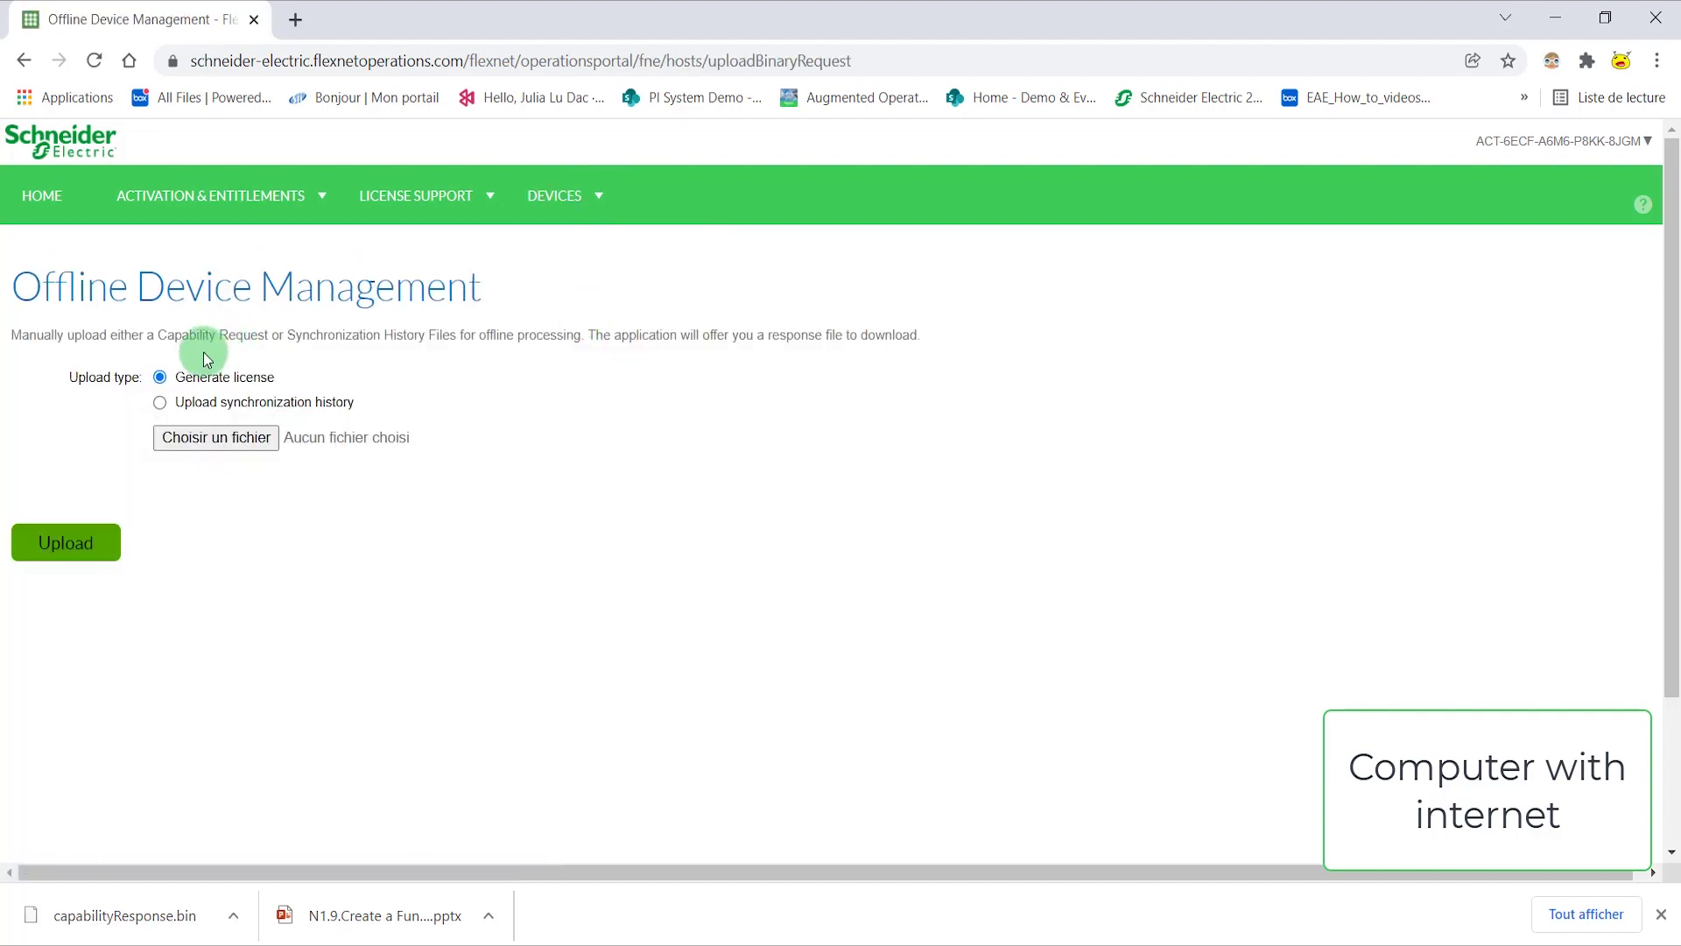
click(219, 443)
click(730, 244)
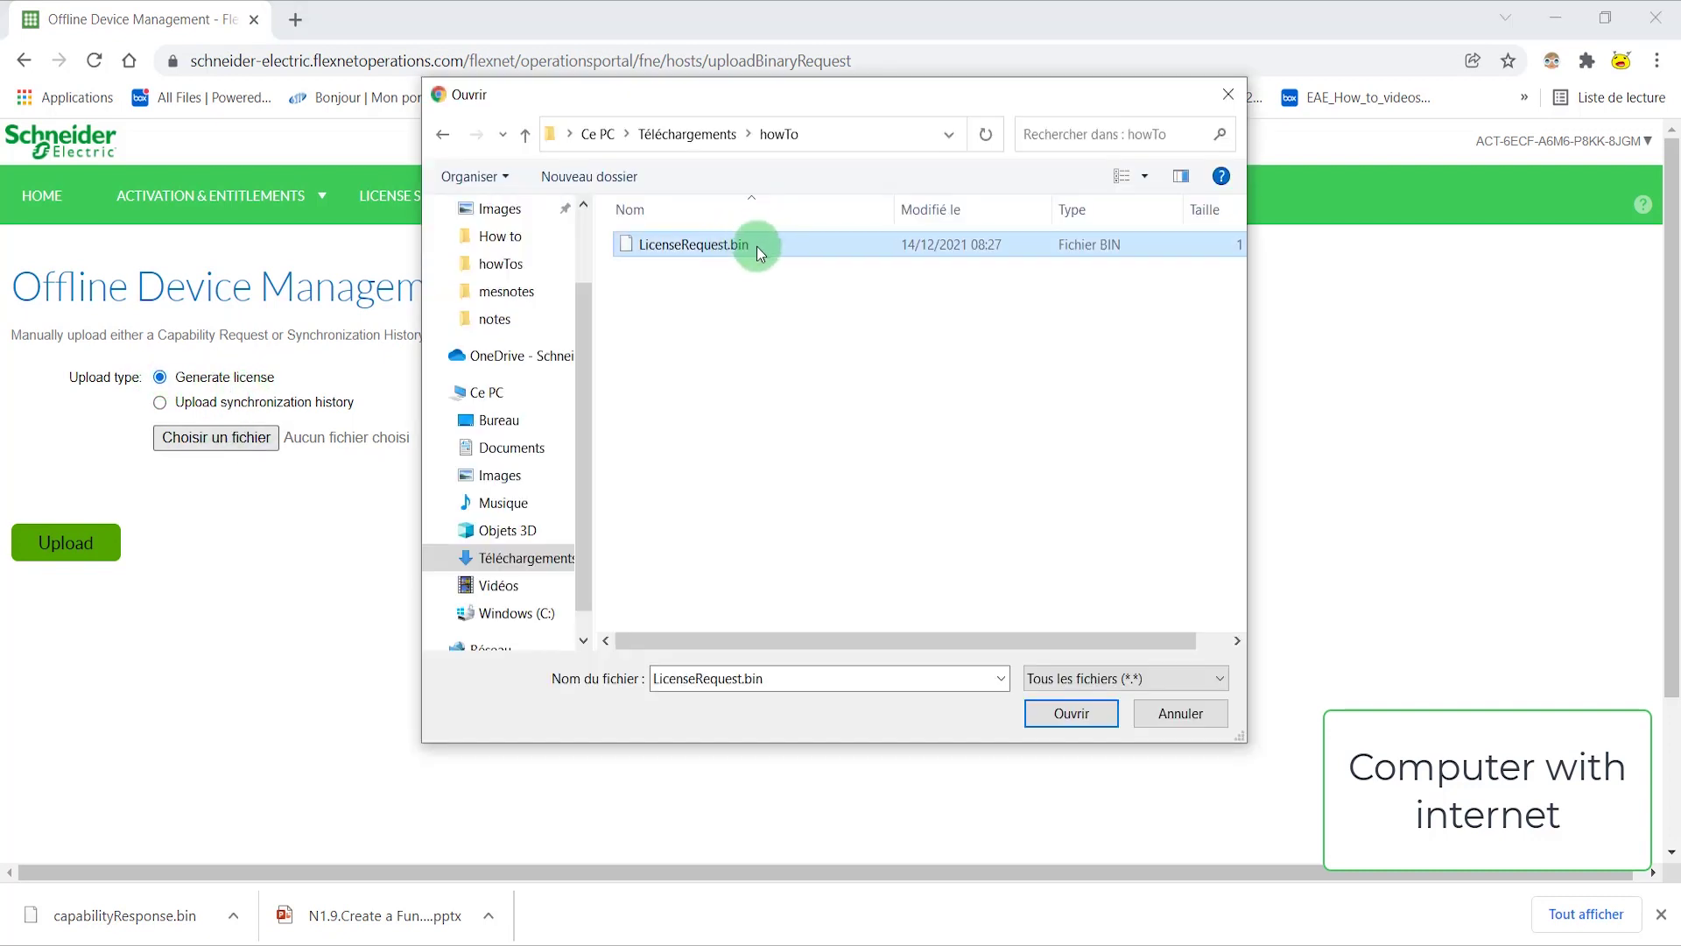
click(1073, 714)
click(78, 545)
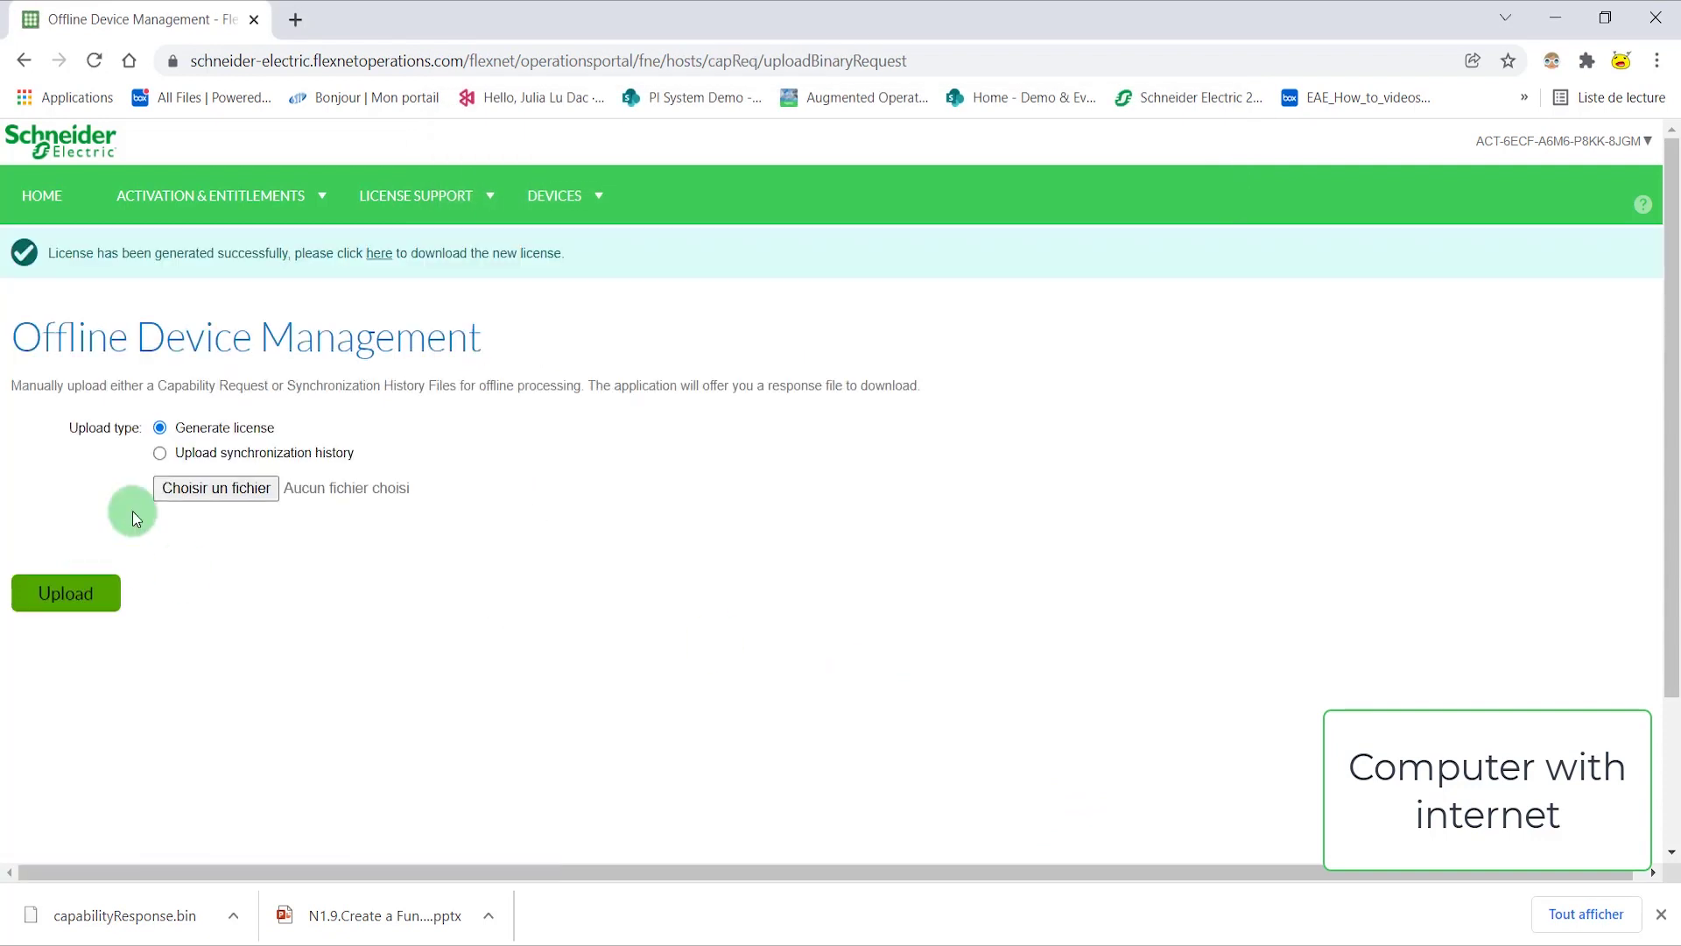
click(382, 258)
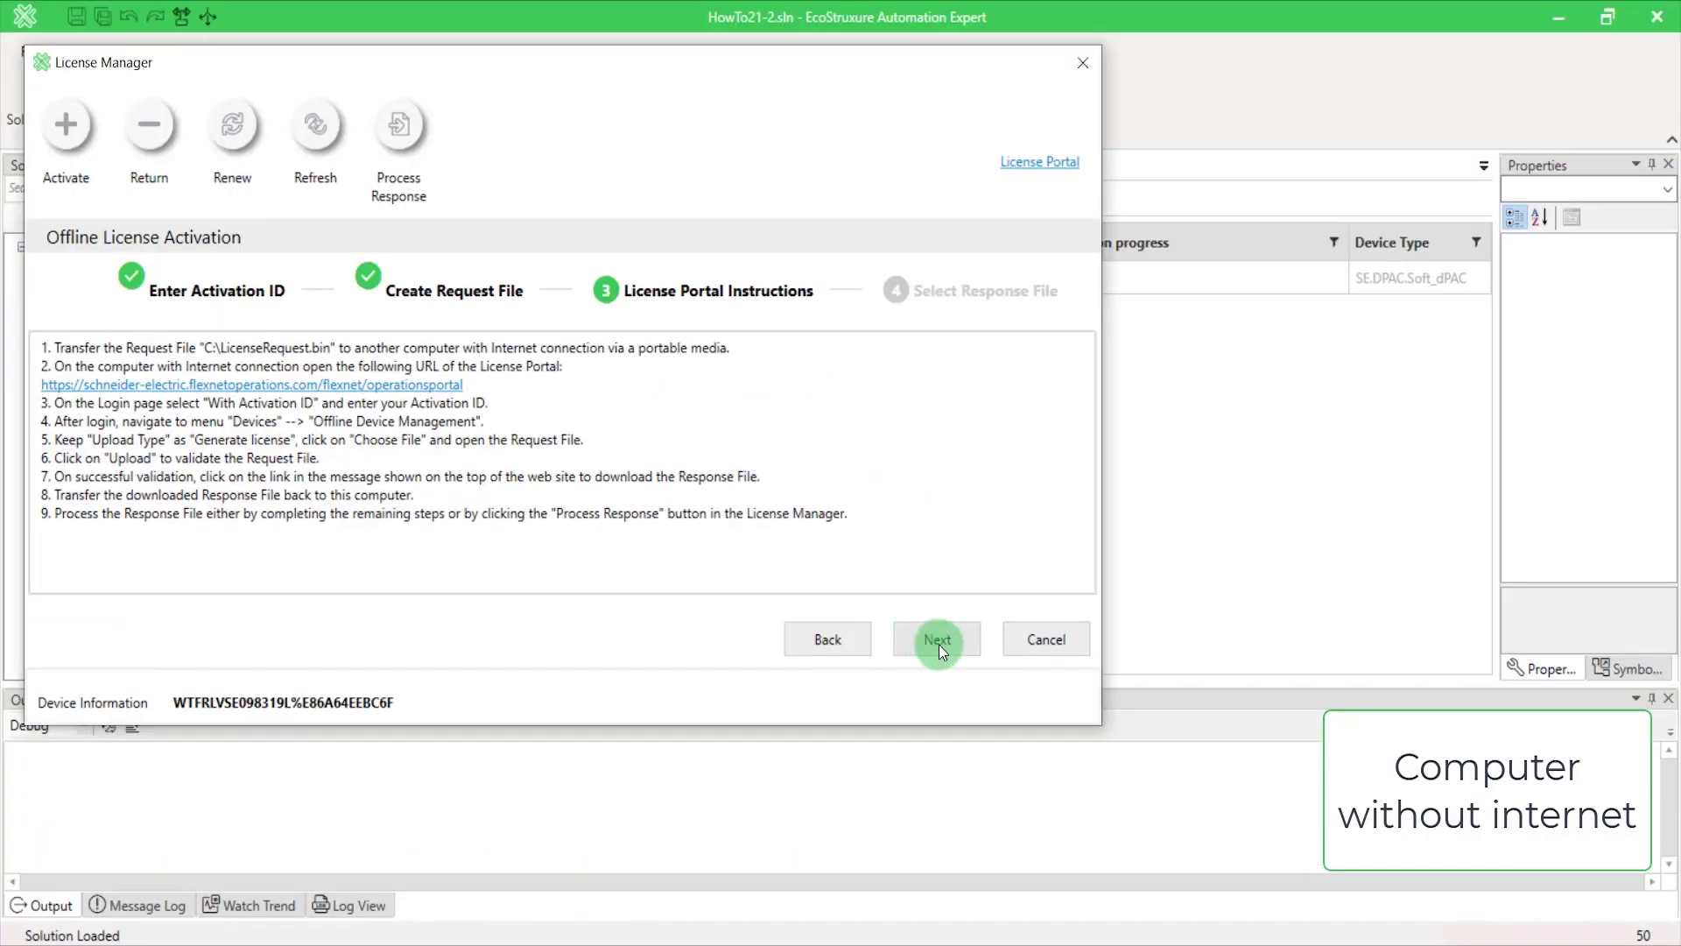
Step: Select capabilityResponse.bin as the response file and submit it
click(937, 640)
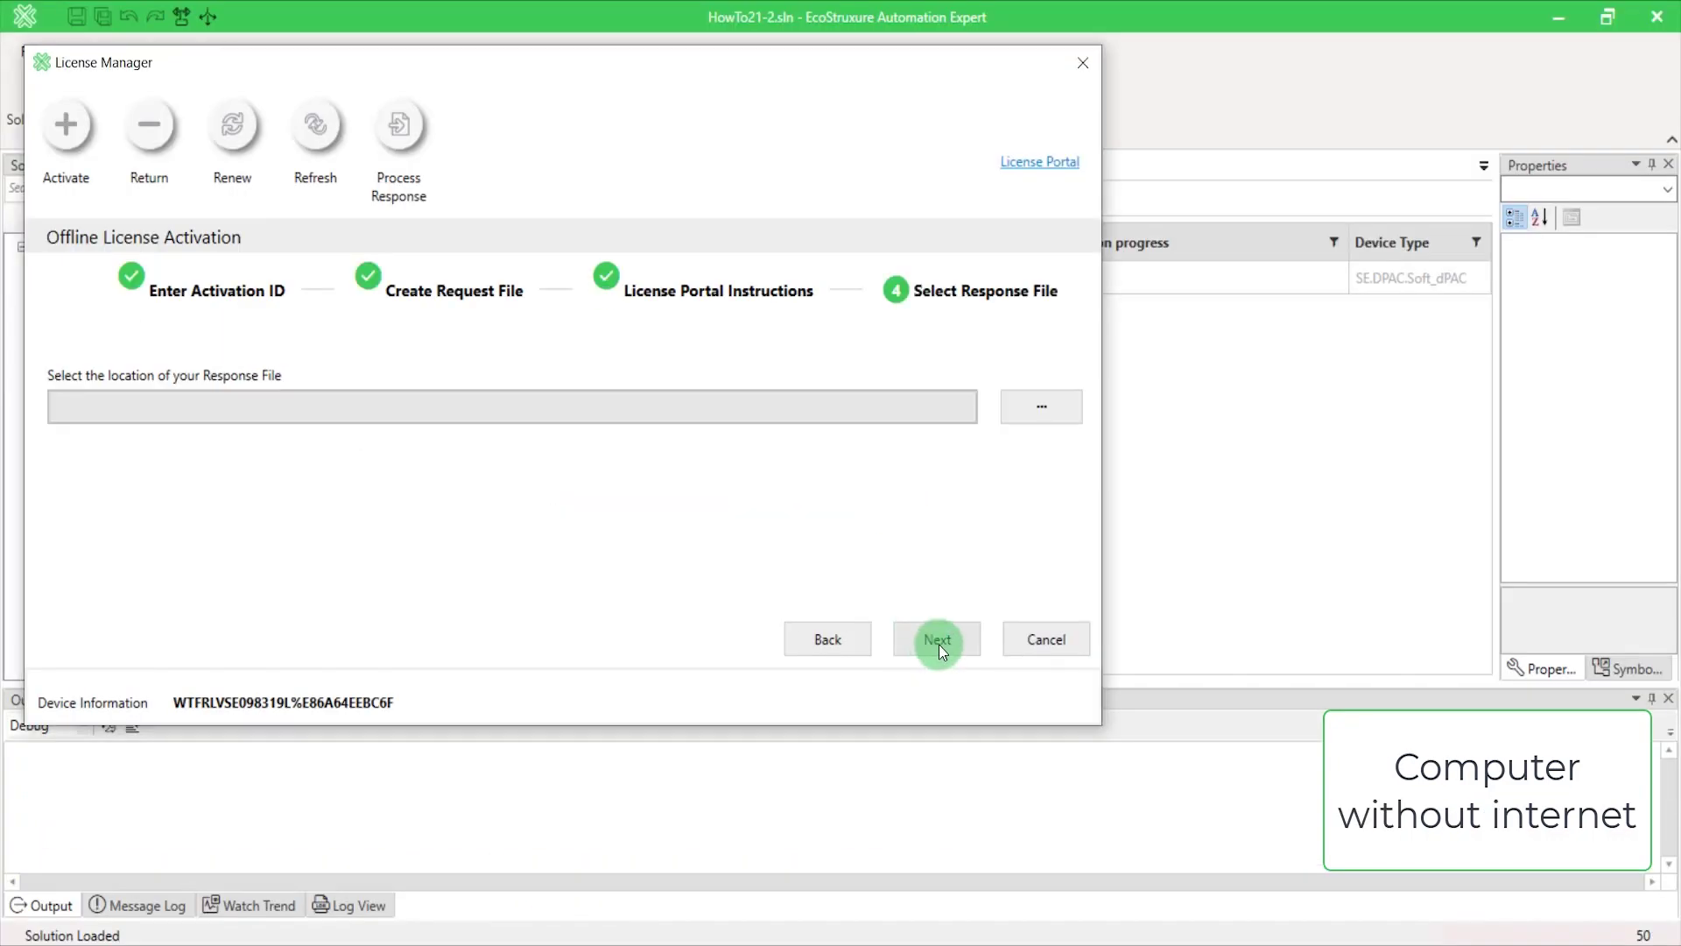
click(1042, 410)
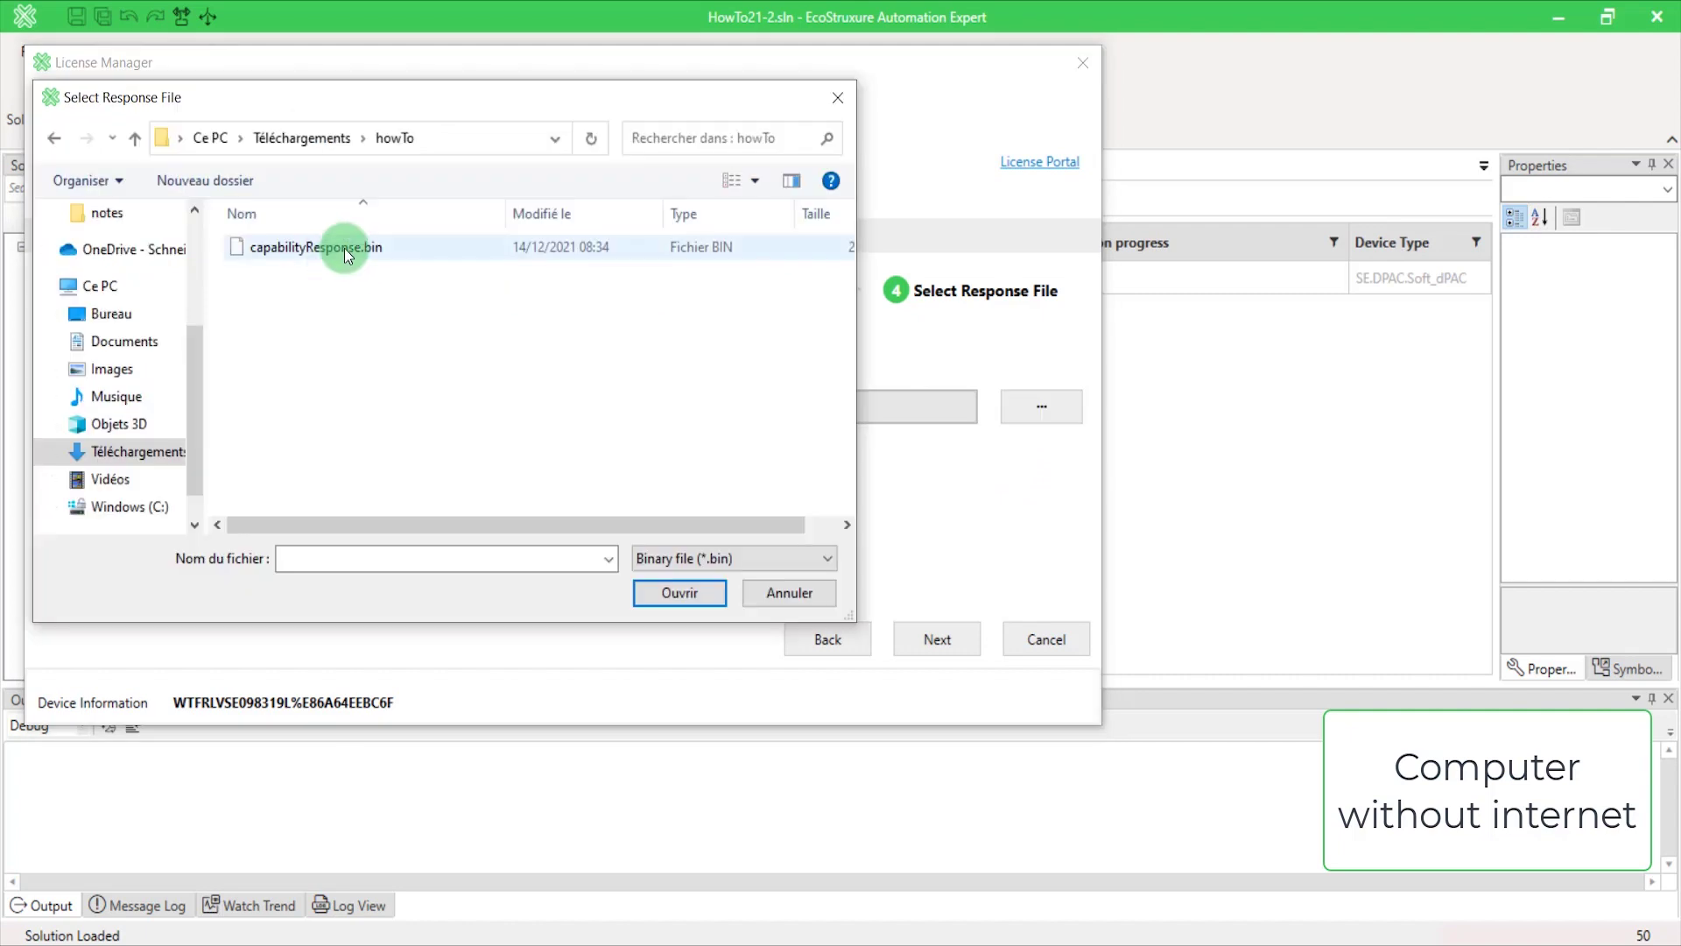
double_click(345, 249)
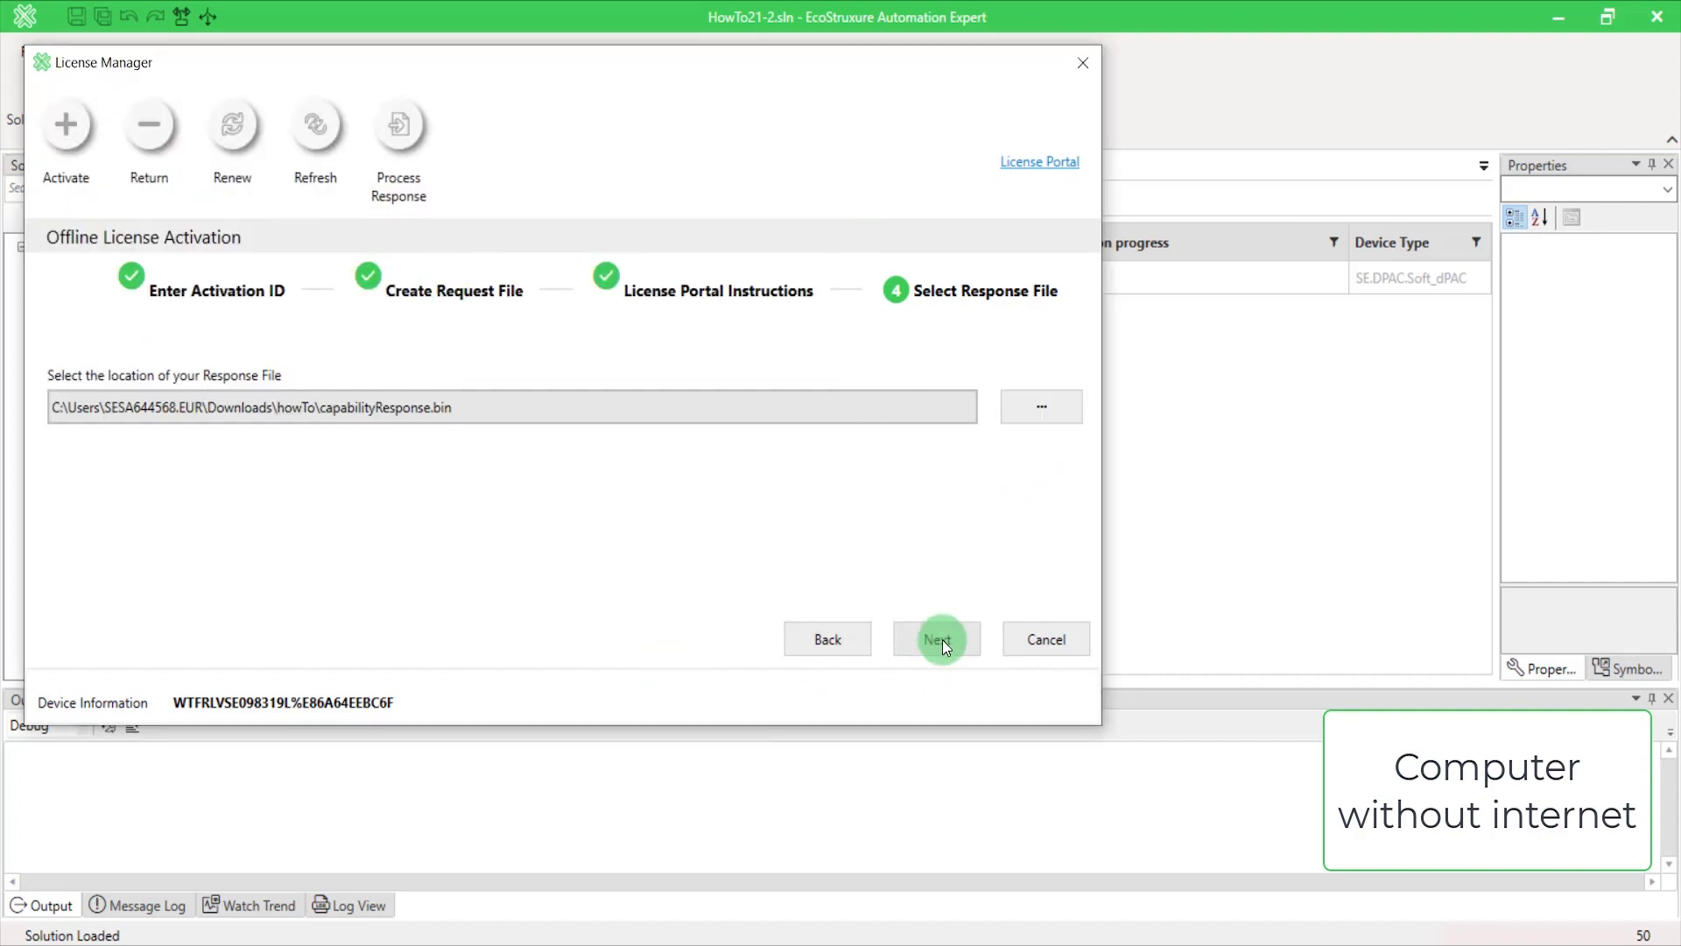
click(1065, 644)
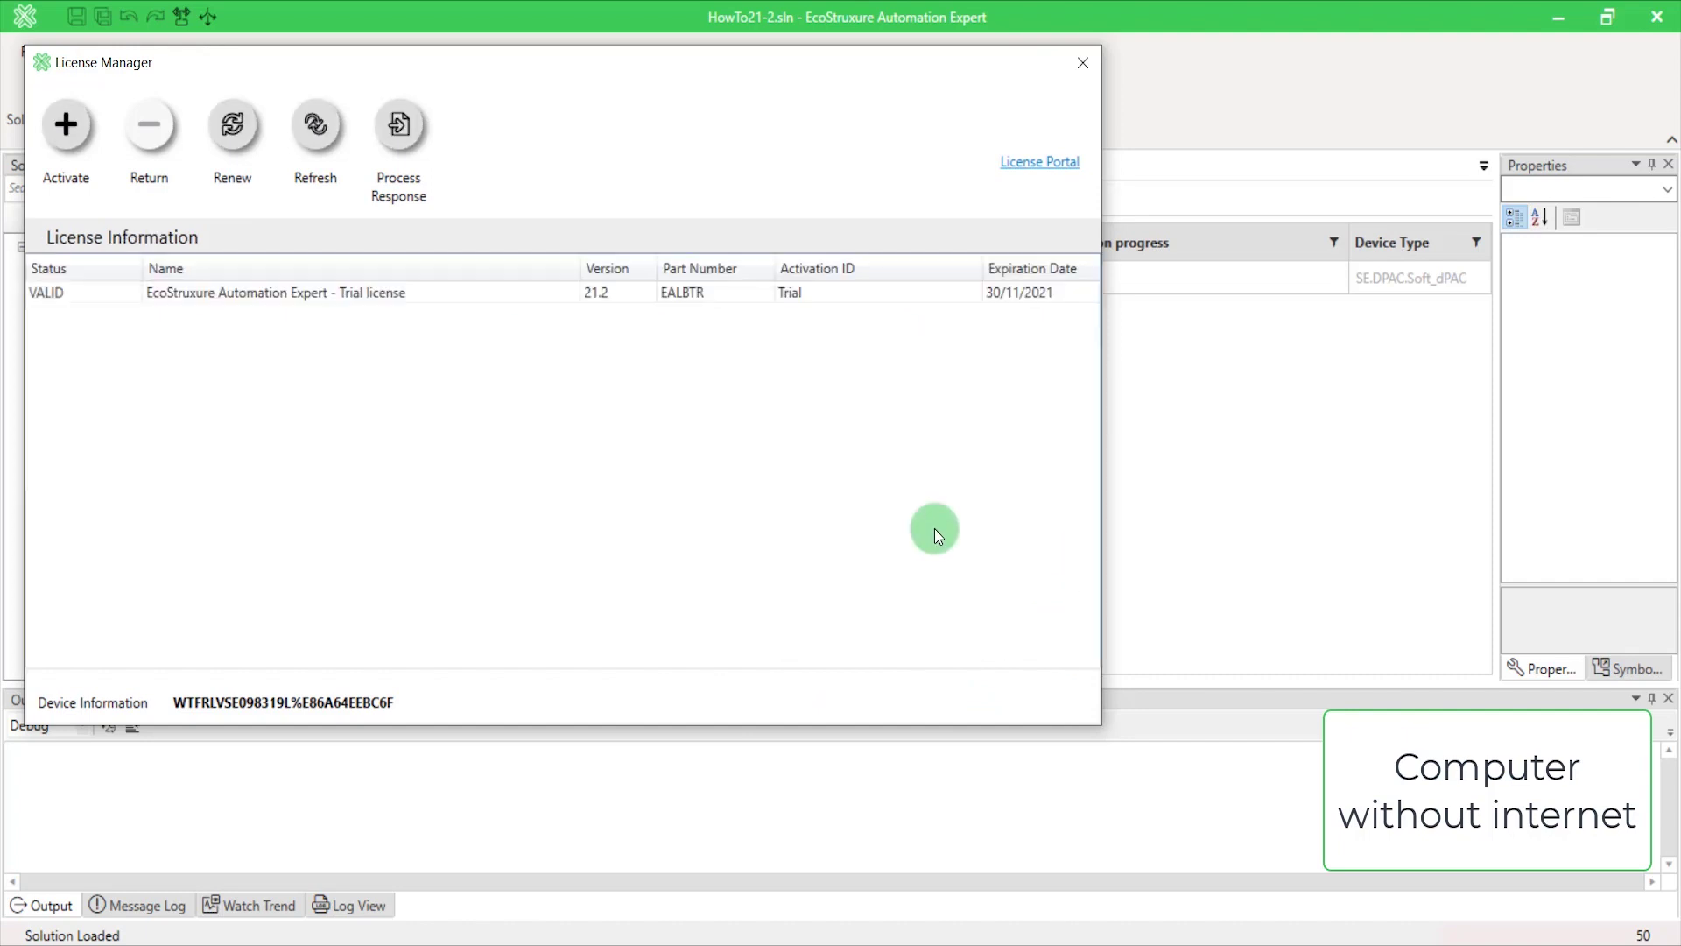
Step: Process the newer capabilityResponse.bin to install the VALID, Permanent Engineering license
click(403, 122)
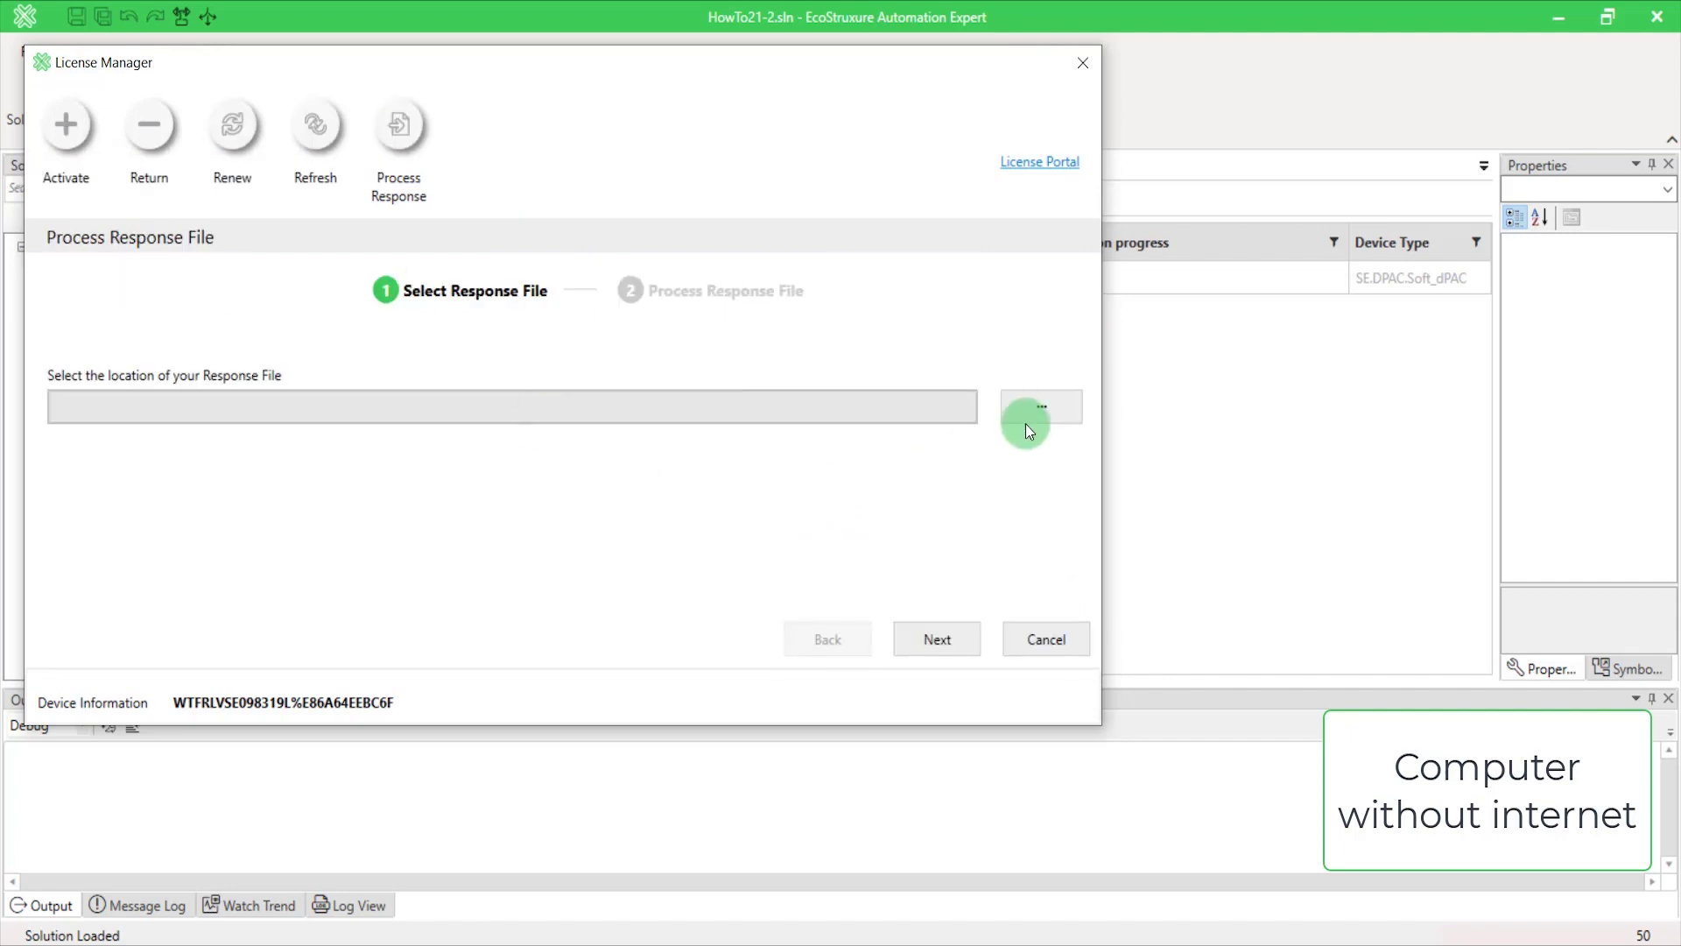
click(1027, 424)
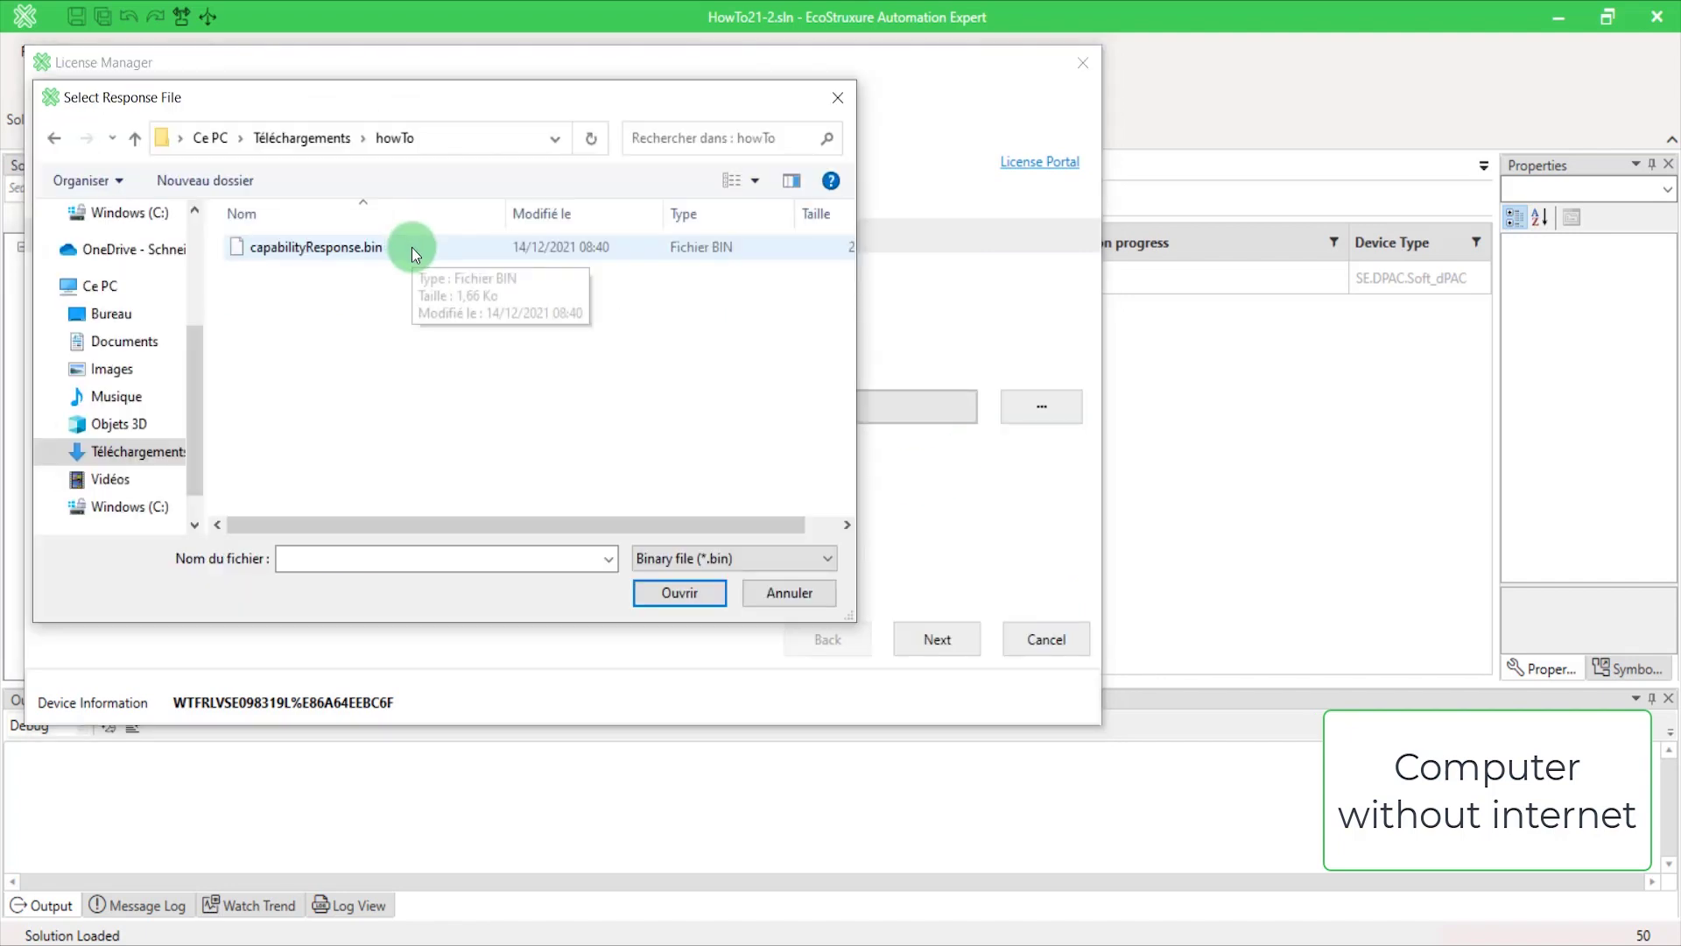
double_click(412, 247)
click(949, 636)
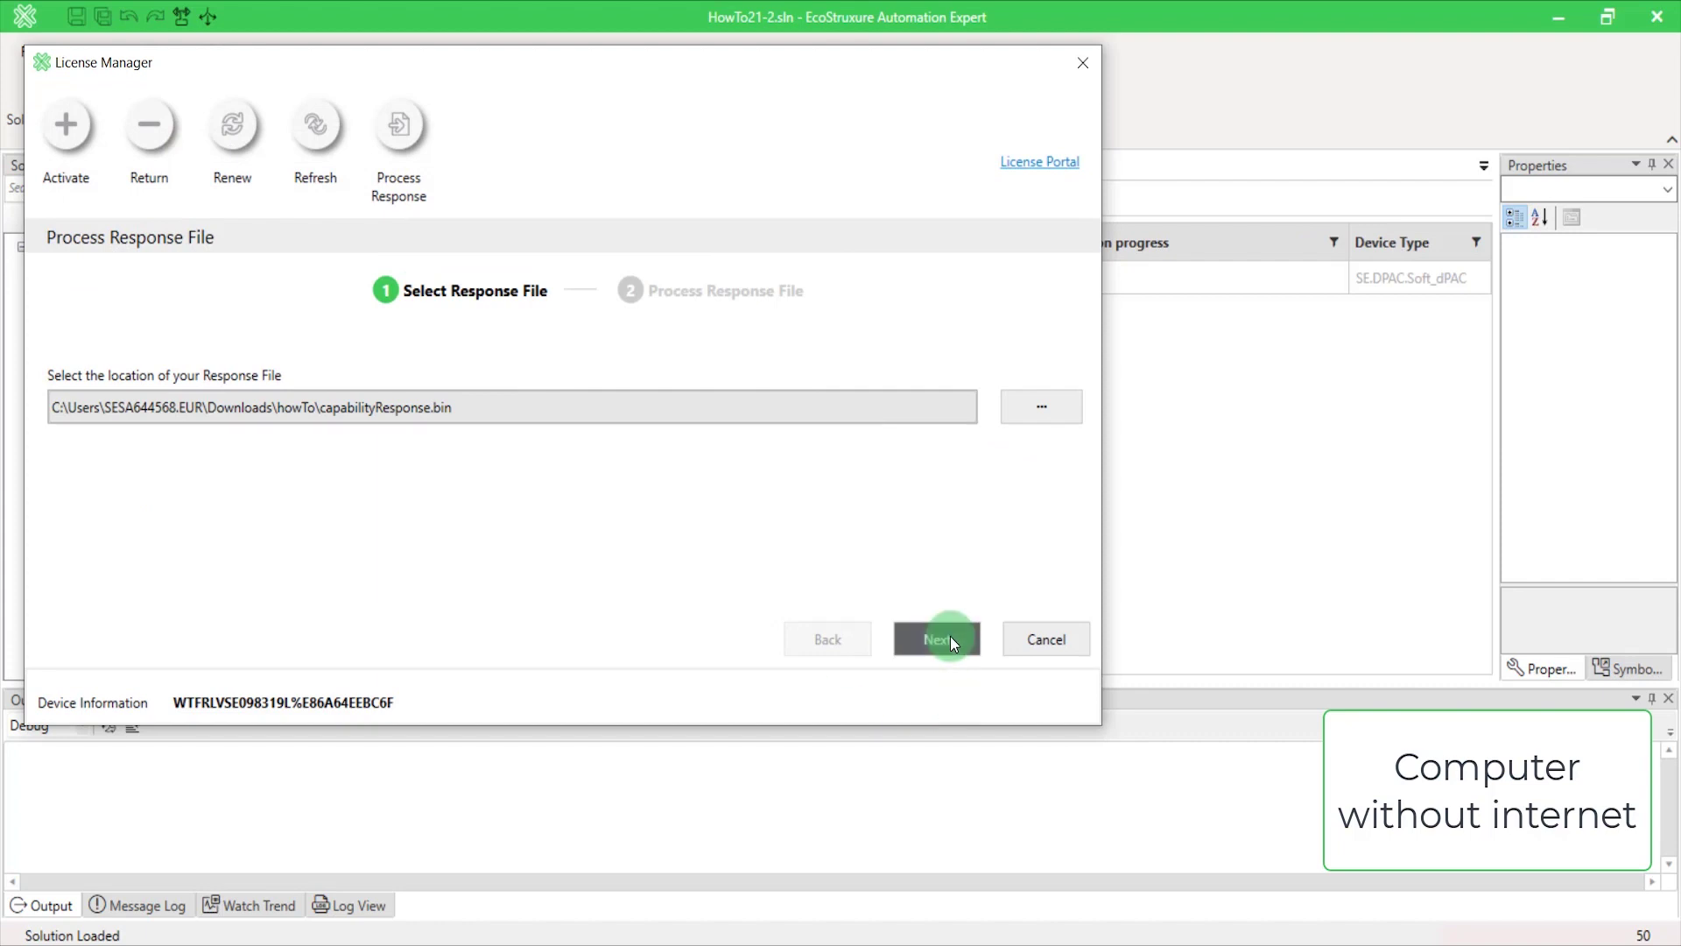
click(506, 311)
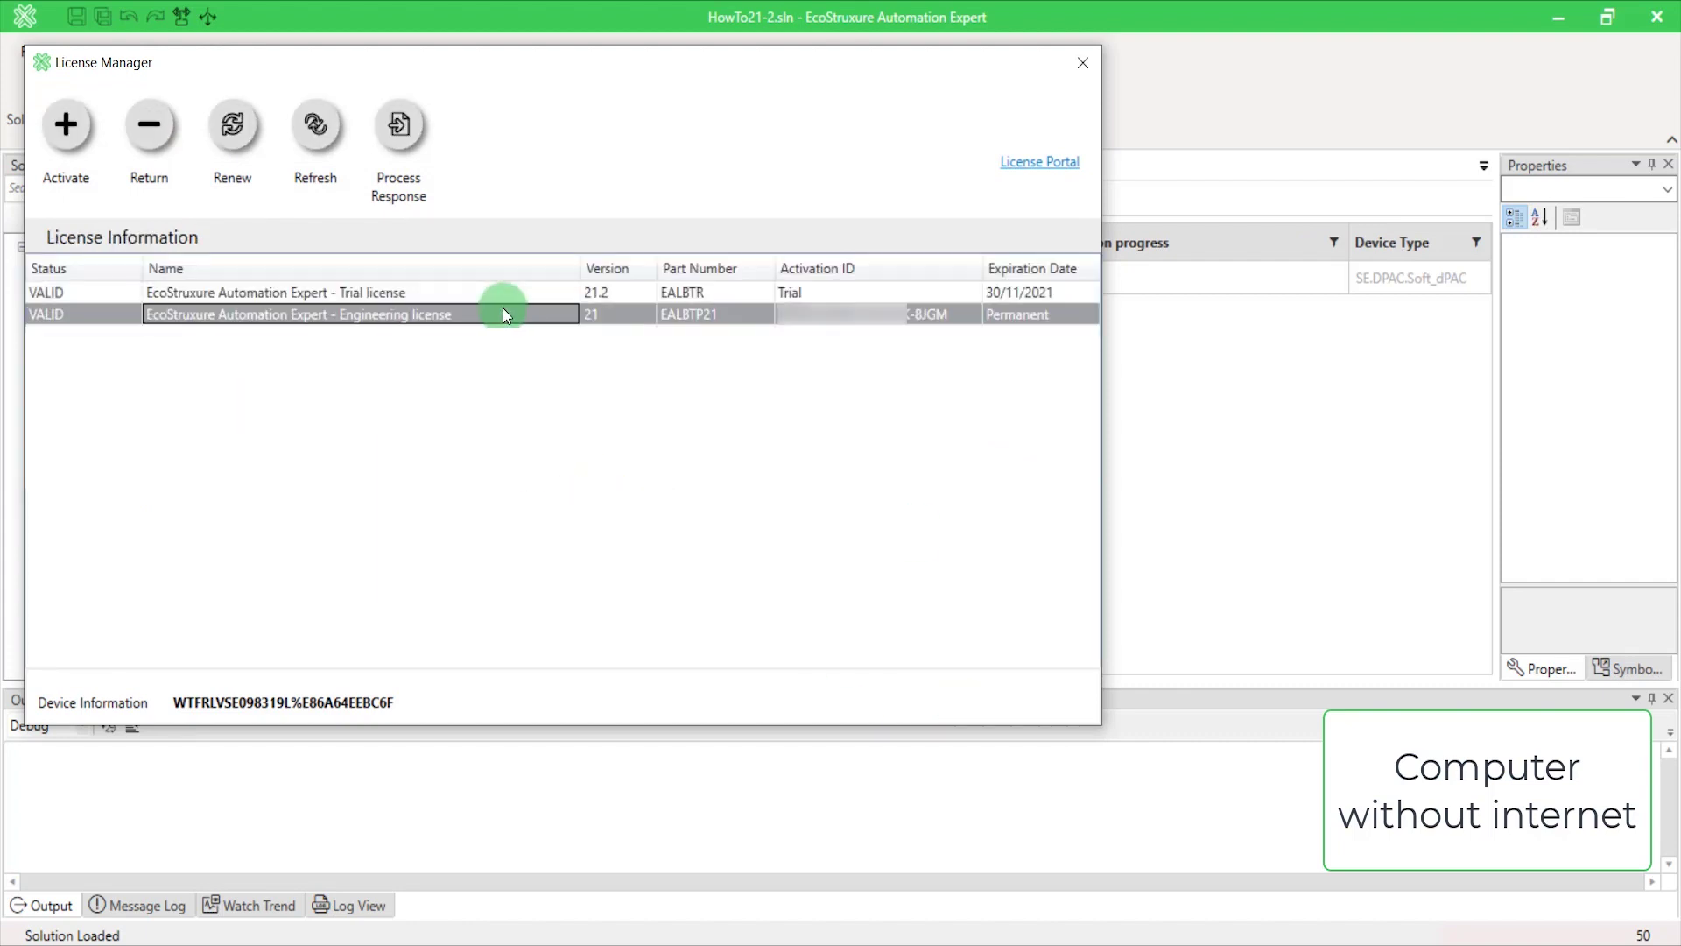
Step: Return the Engineering license offline, creating the request file C:\LicenseRequest.bin
click(149, 125)
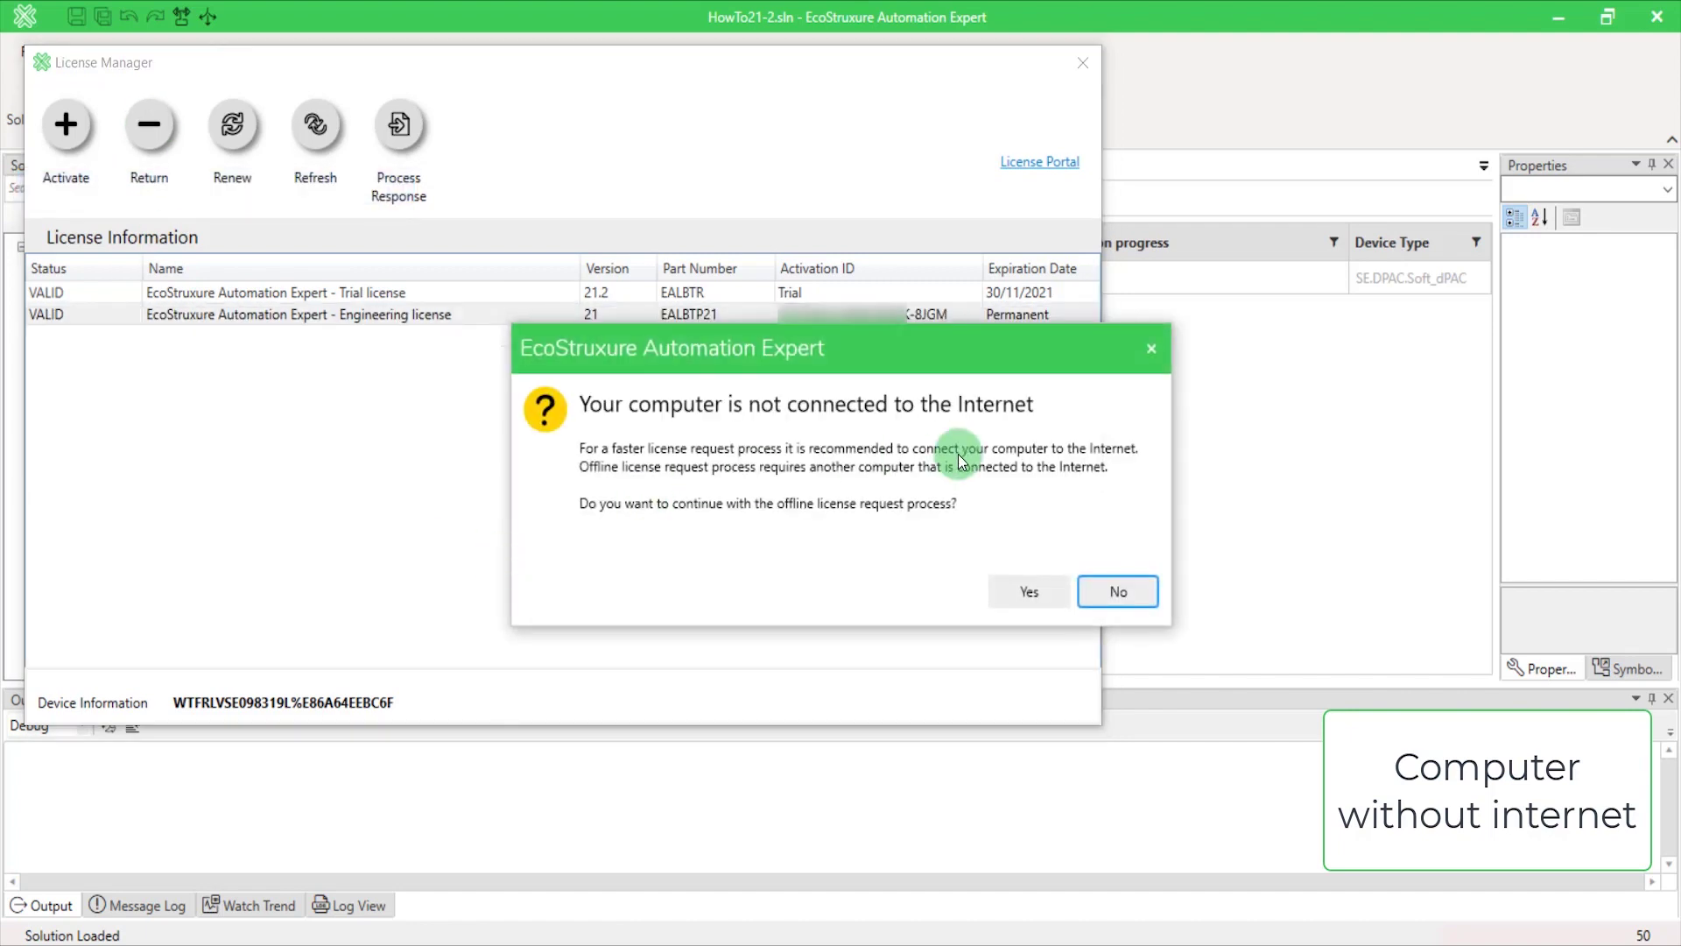
click(1012, 595)
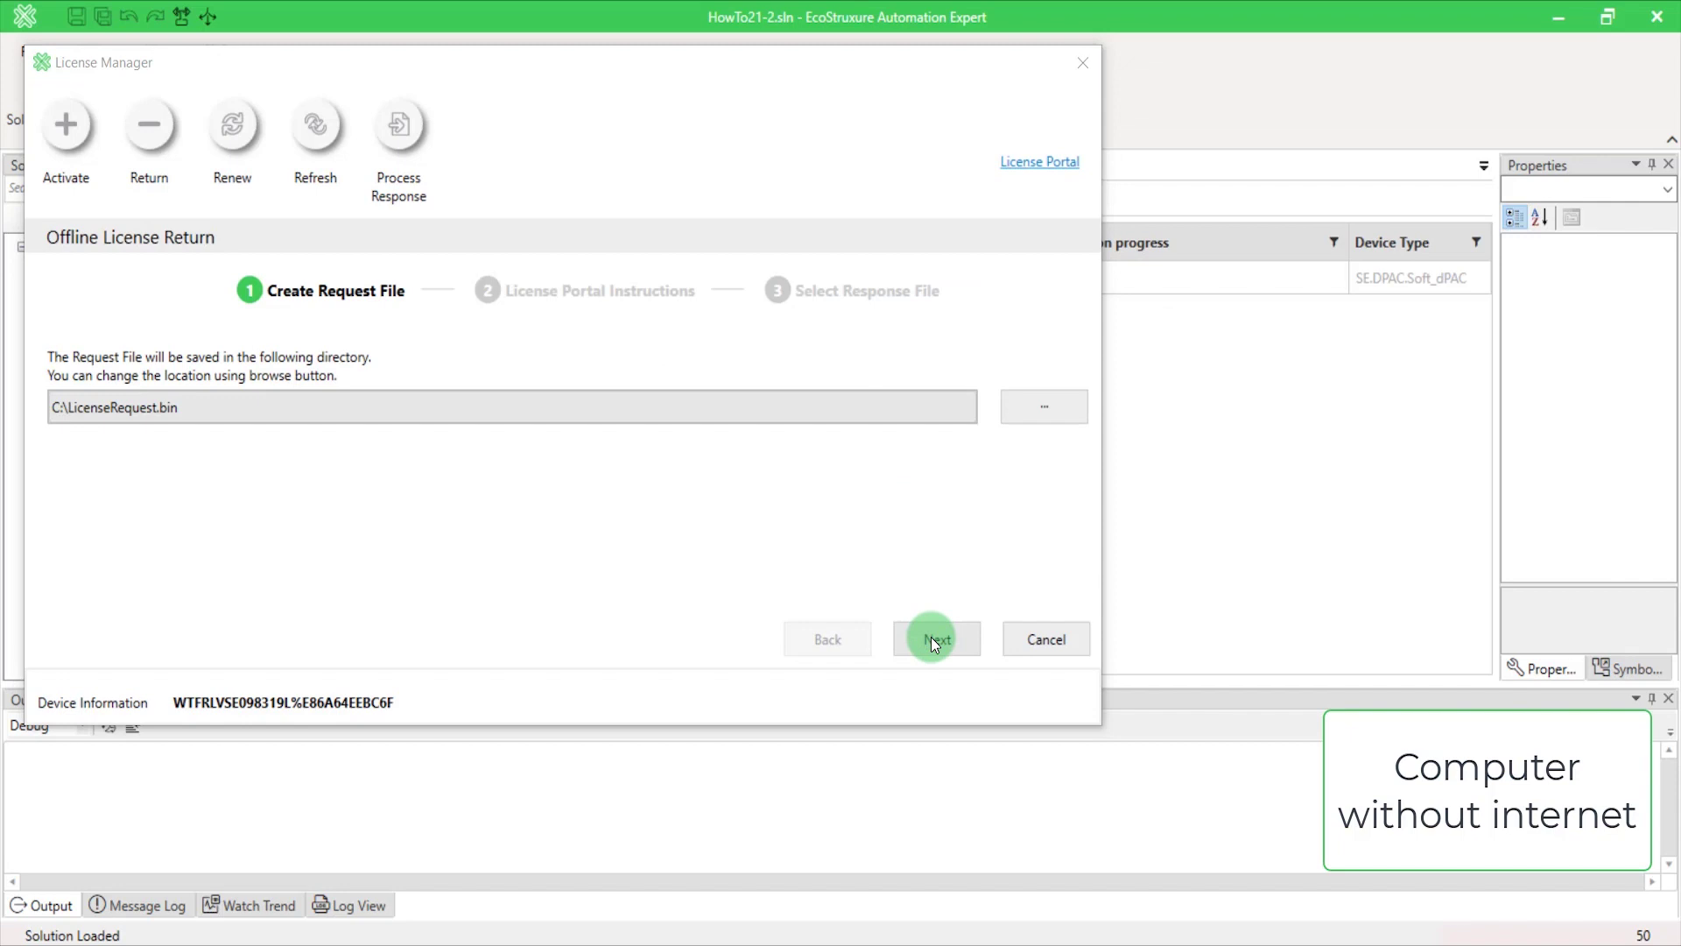
click(932, 637)
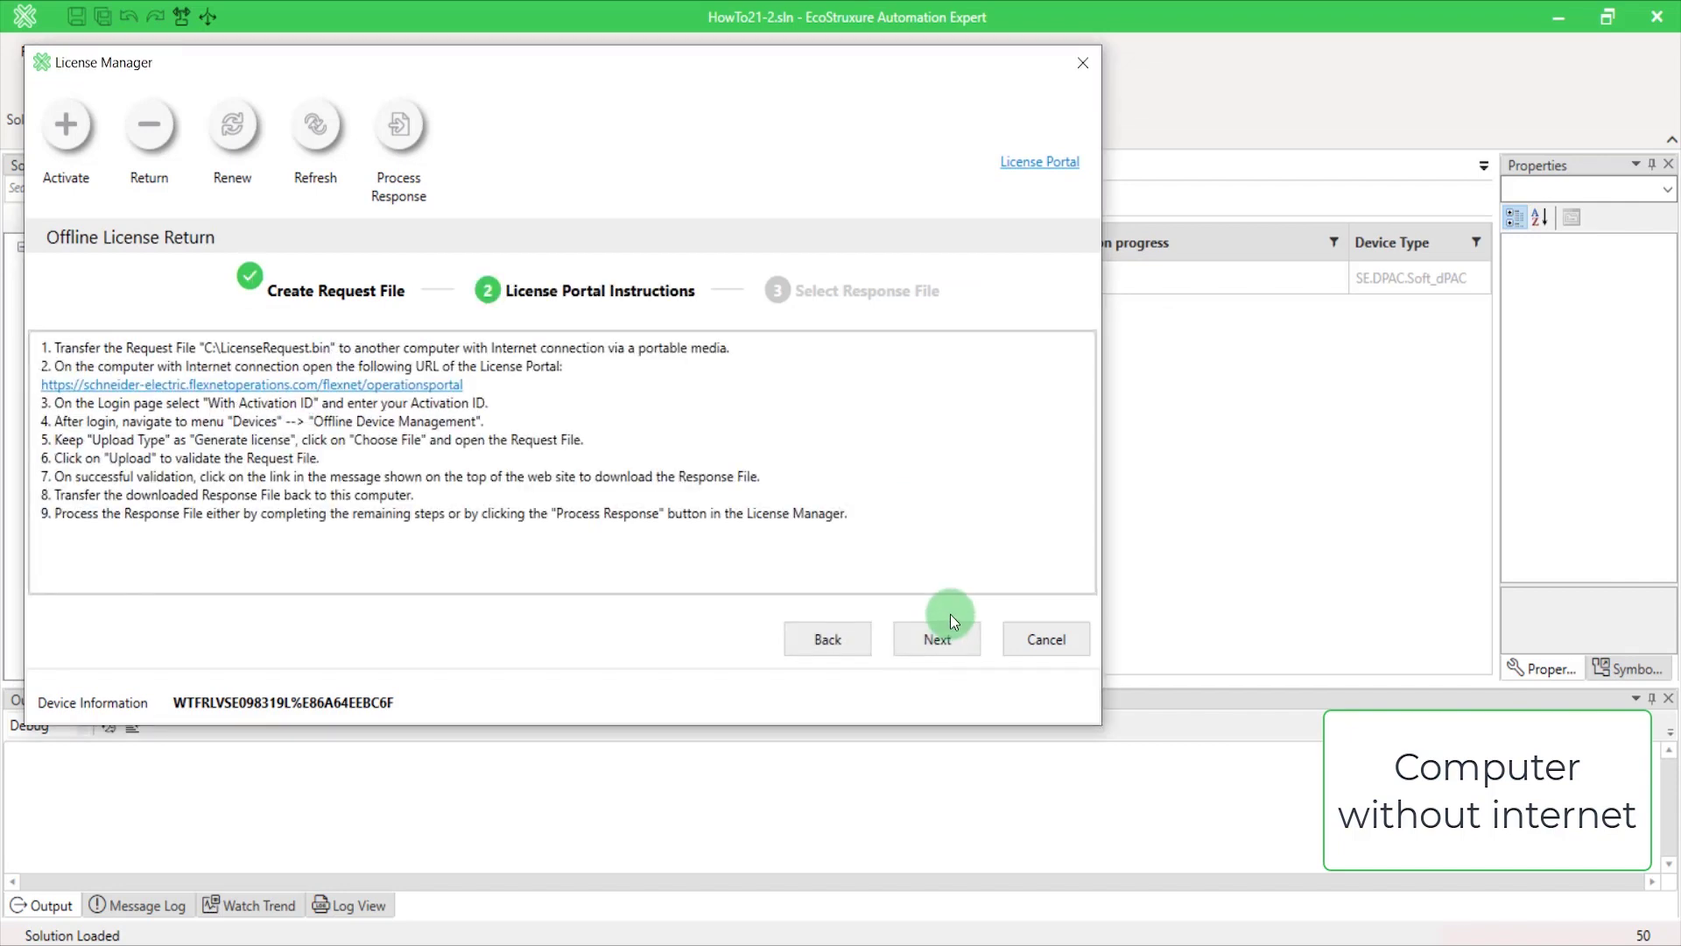